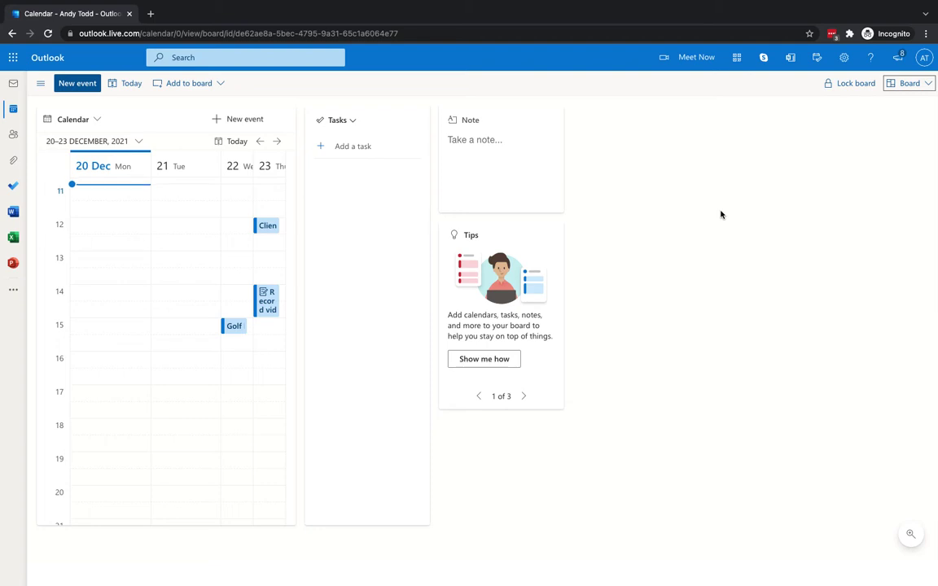
Visit the mailbox, return to the calendar, and switch it from Day to Board view
{"action": "left_click", "coordinate": [13, 83]}
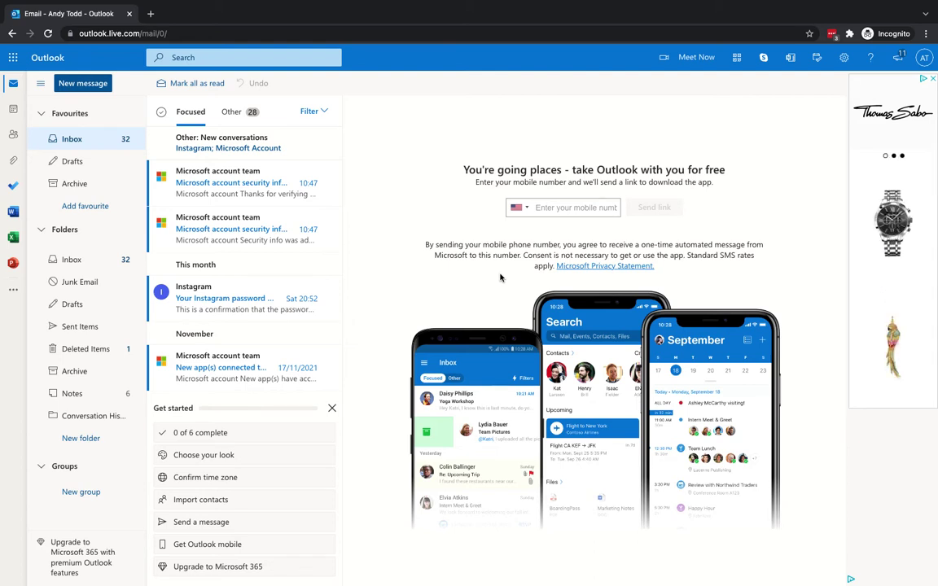
{"action": "left_click", "coordinate": [15, 111]}
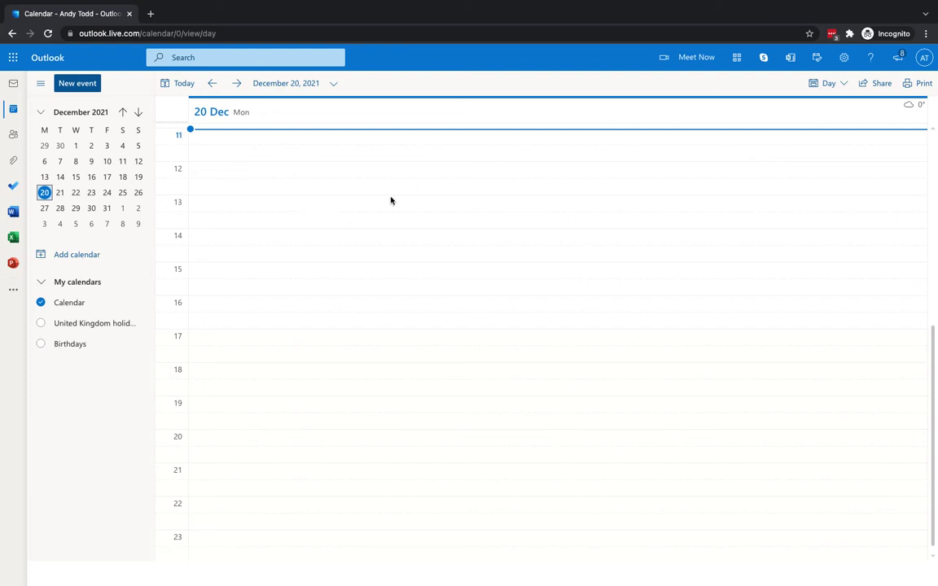
{"action": "left_click", "coordinate": [838, 87]}
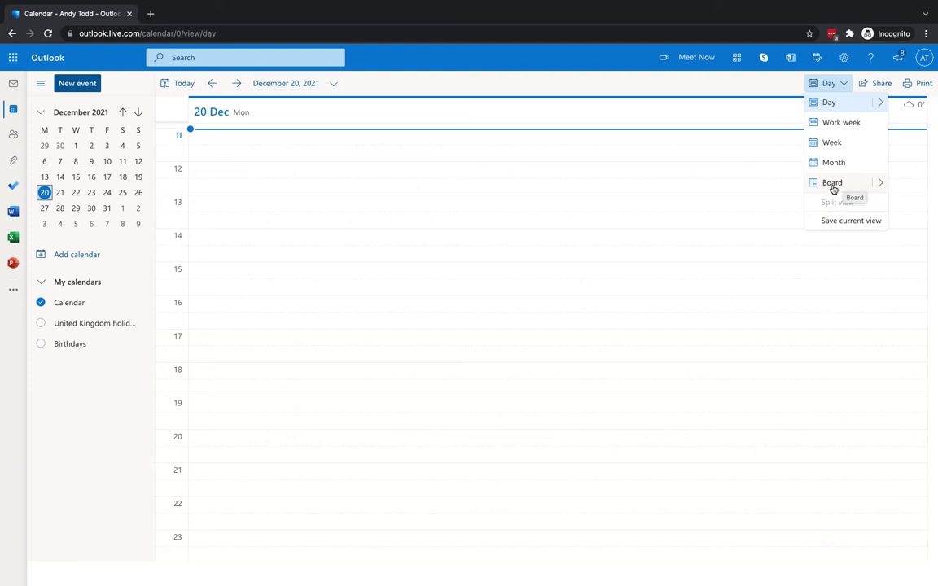
{"action": "mouse_move", "coordinate": [885, 187]}
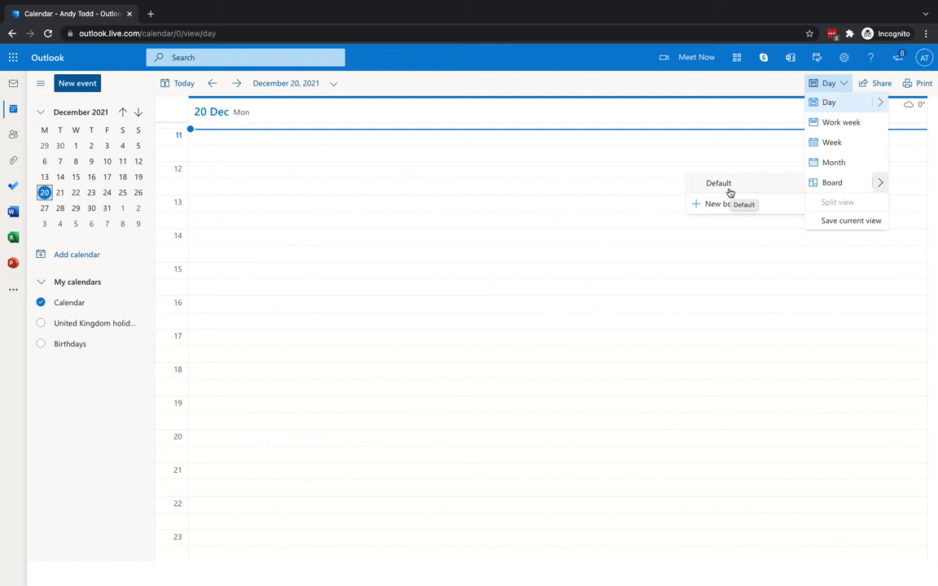
{"action": "left_click", "coordinate": [822, 184]}
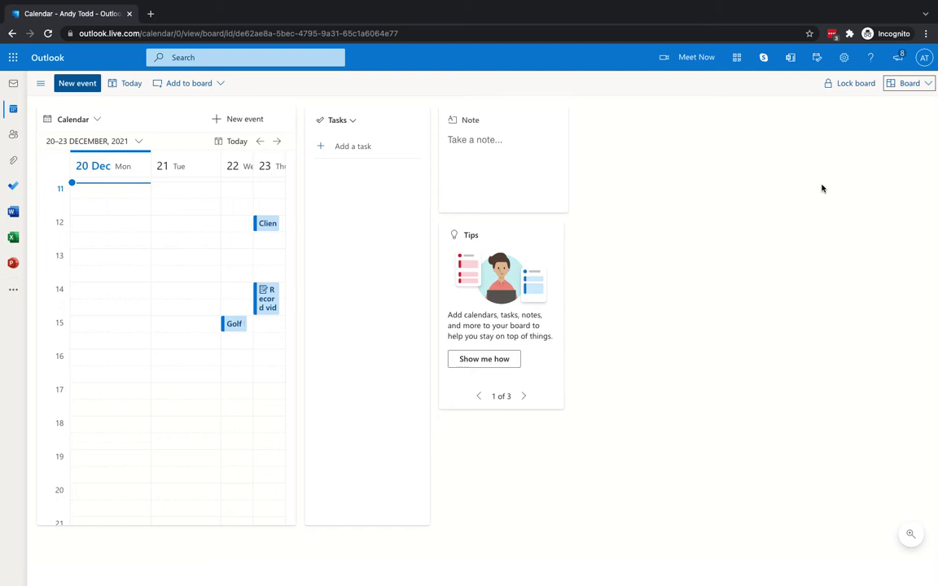
{"action": "left_click", "coordinate": [701, 164]}
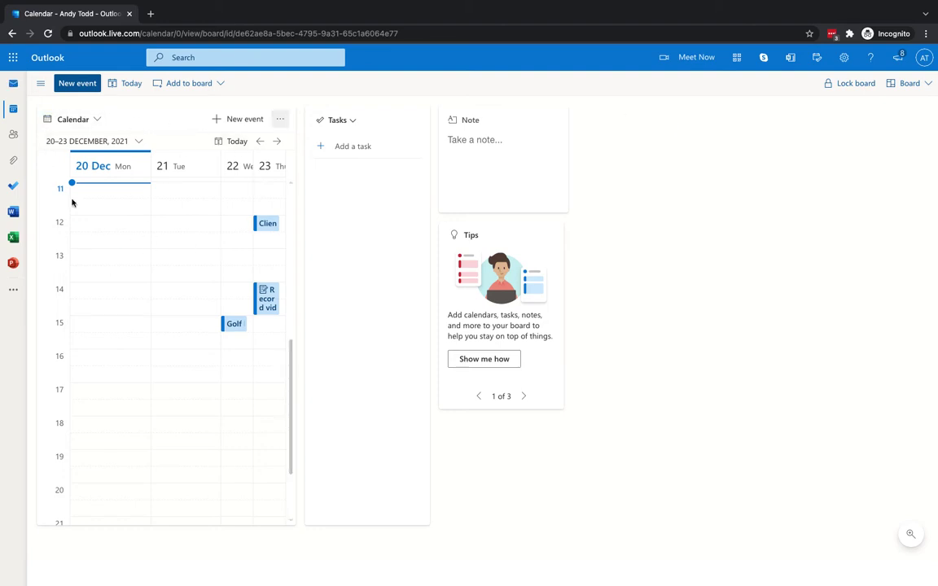
Rename the board's calendar tile to "Work Calendar"
{"action": "left_click", "coordinate": [98, 120]}
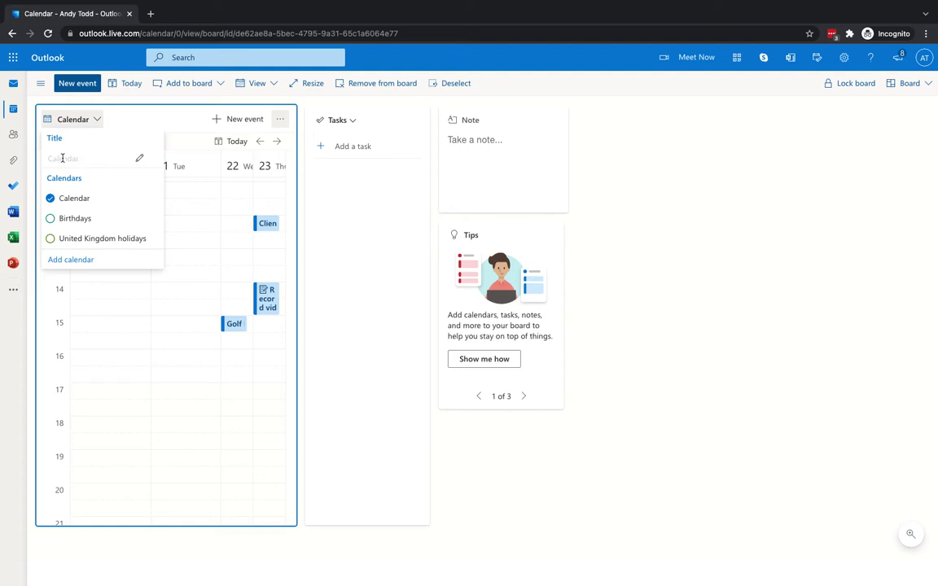
{"action": "left_click", "coordinate": [139, 159]}
{"action": "left_click", "coordinate": [139, 158]}
{"action": "left_click", "coordinate": [140, 158]}
{"action": "type", "text": "W"}
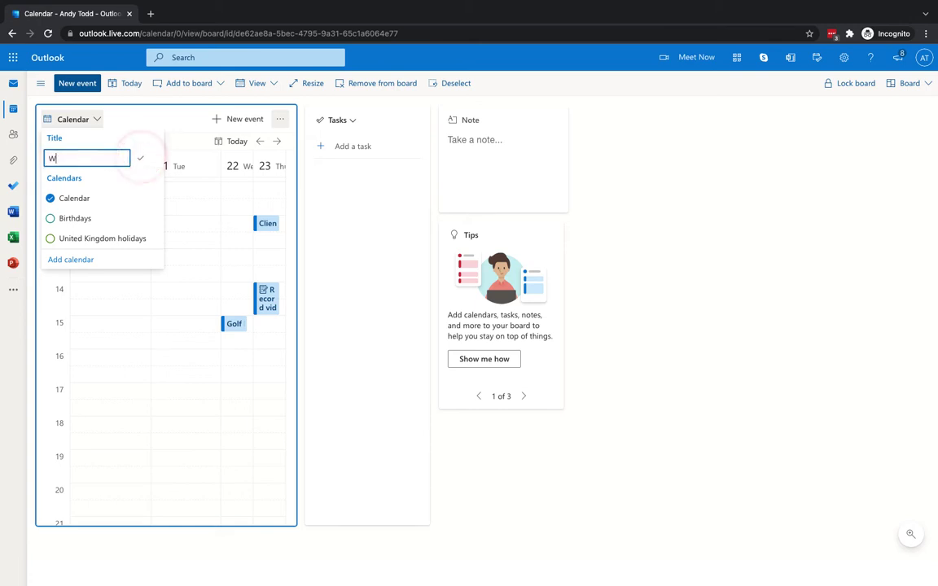
{"action": "type", "text": "ork Calendar"}
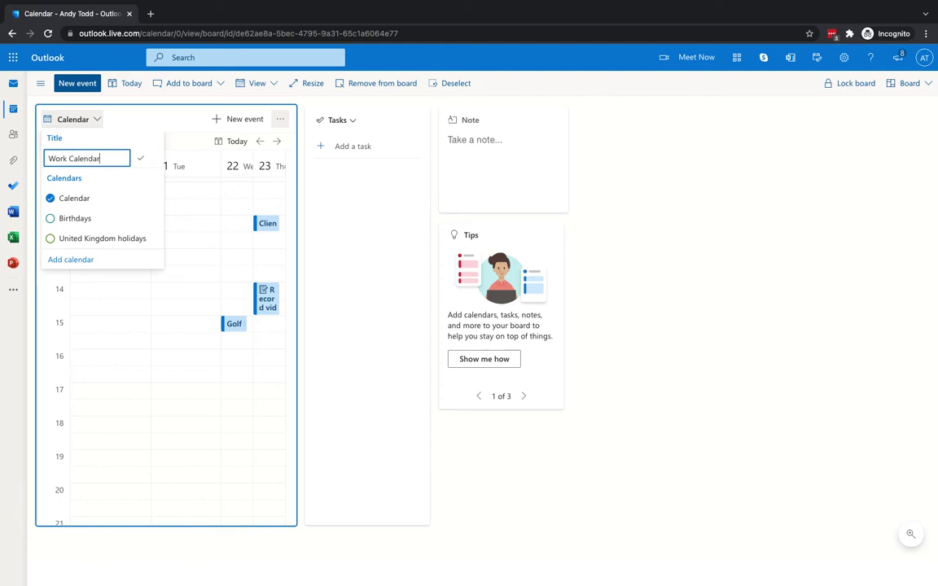
{"action": "key", "text": "Return"}
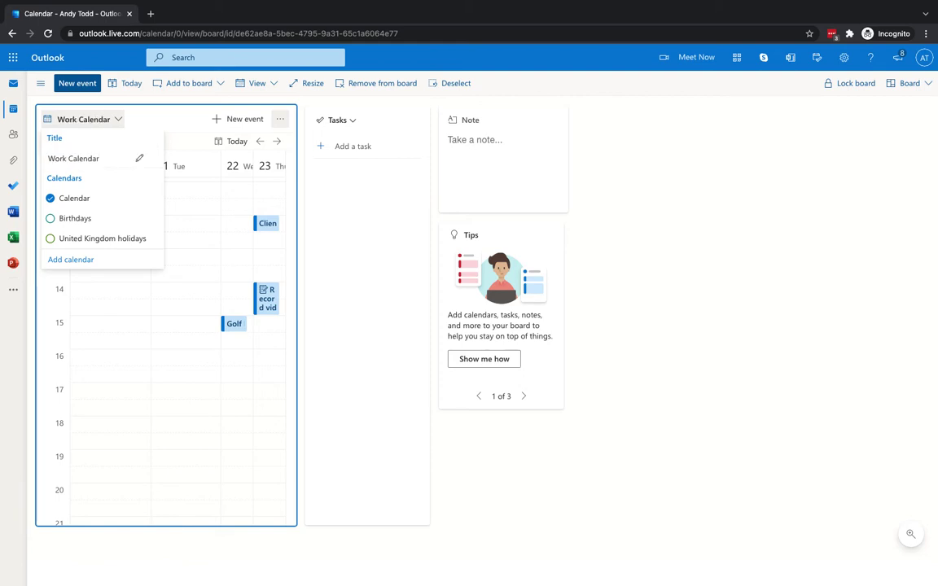
{"action": "left_click", "coordinate": [170, 128]}
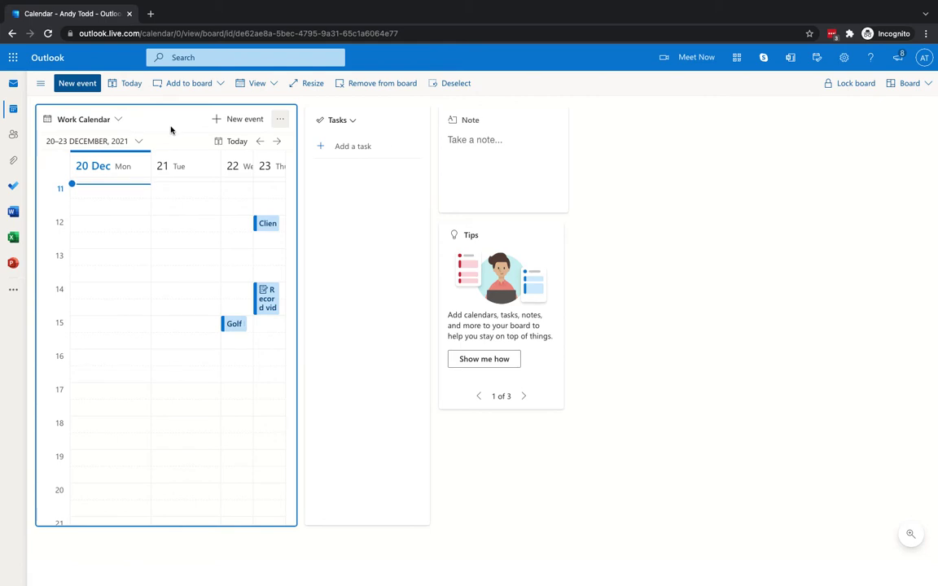
Jump the Work Calendar tile's date range to one starting on 1 March 2021
{"action": "left_click", "coordinate": [139, 141]}
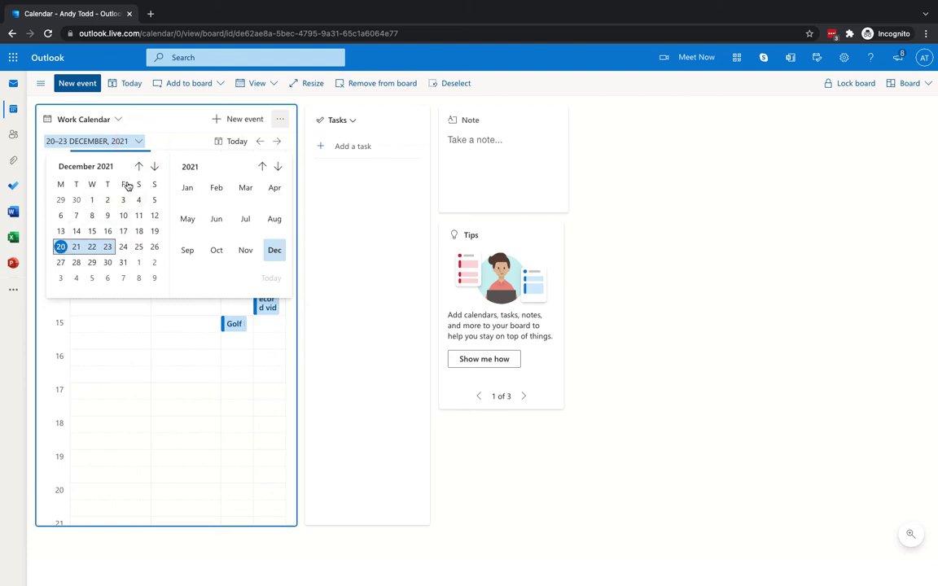
{"action": "left_click", "coordinate": [242, 190]}
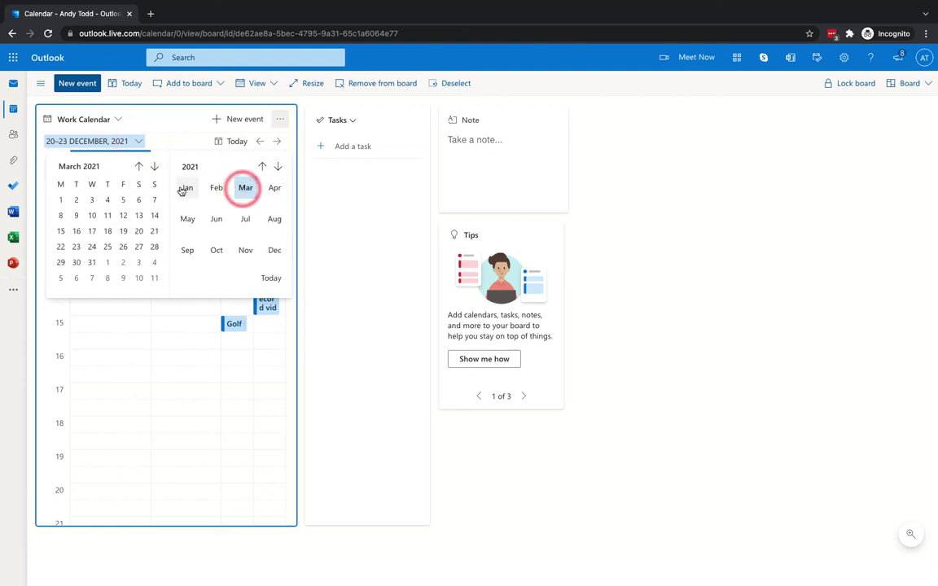
{"action": "left_click", "coordinate": [59, 200]}
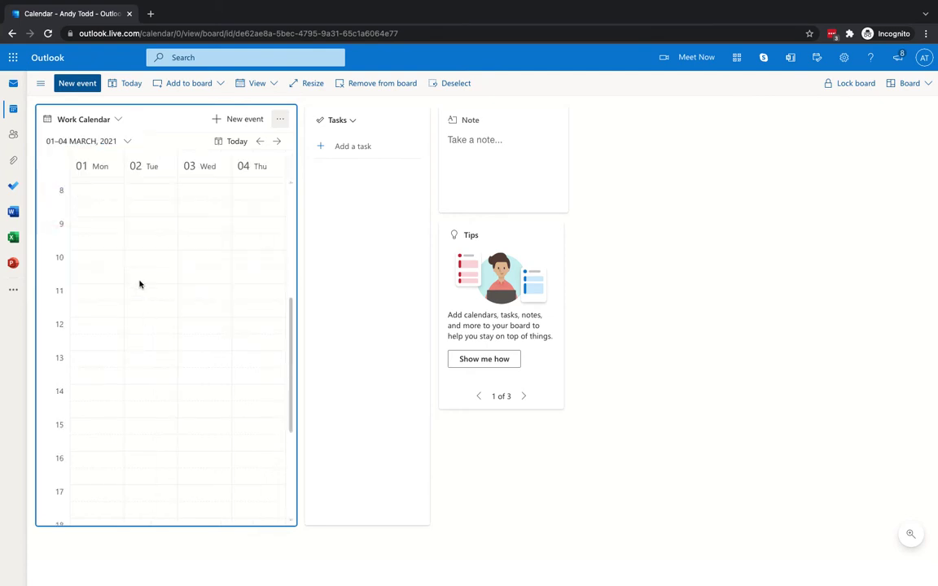
Page the Work Calendar tile forward and back through date ranges and return it to today
{"action": "left_click", "coordinate": [277, 141]}
{"action": "left_click", "coordinate": [259, 142]}
{"action": "left_click", "coordinate": [276, 140]}
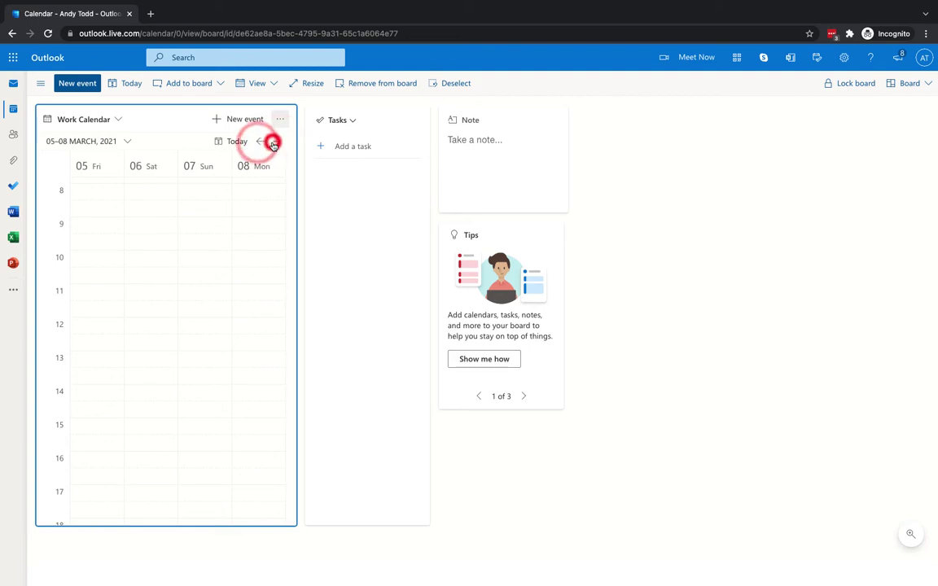
{"action": "left_click", "coordinate": [259, 142]}
{"action": "left_click", "coordinate": [277, 141]}
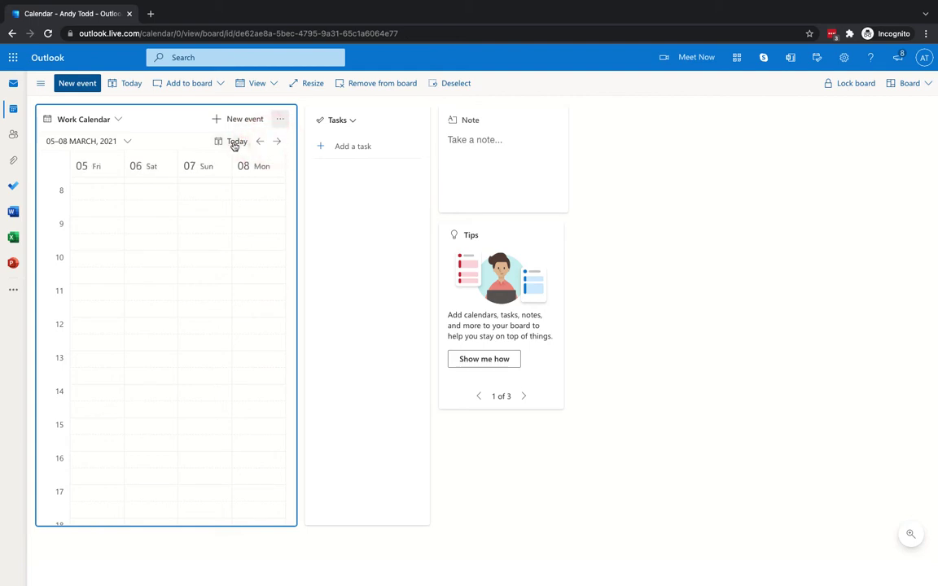
{"action": "left_click", "coordinate": [234, 143]}
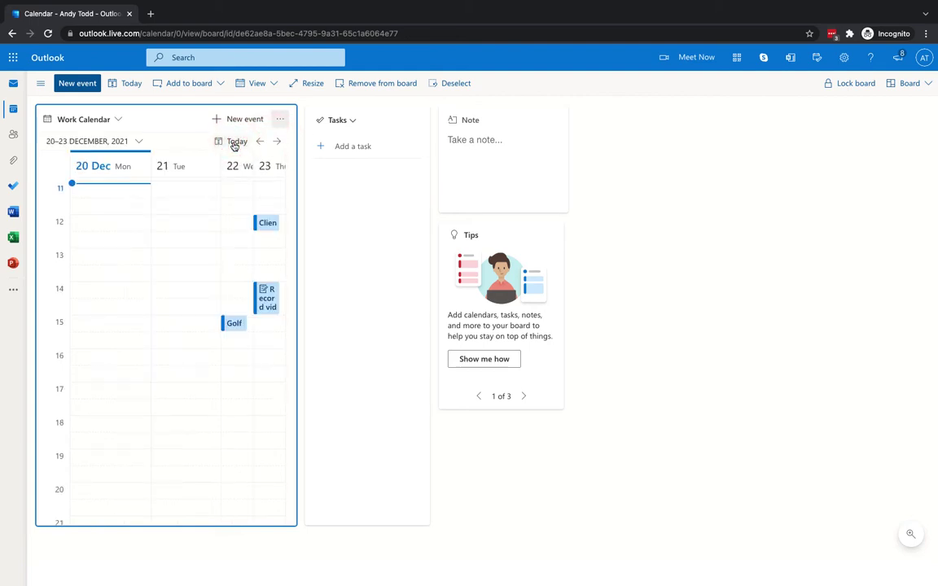
Set the Work Calendar tile to show 6 days
{"action": "left_click", "coordinate": [279, 119]}
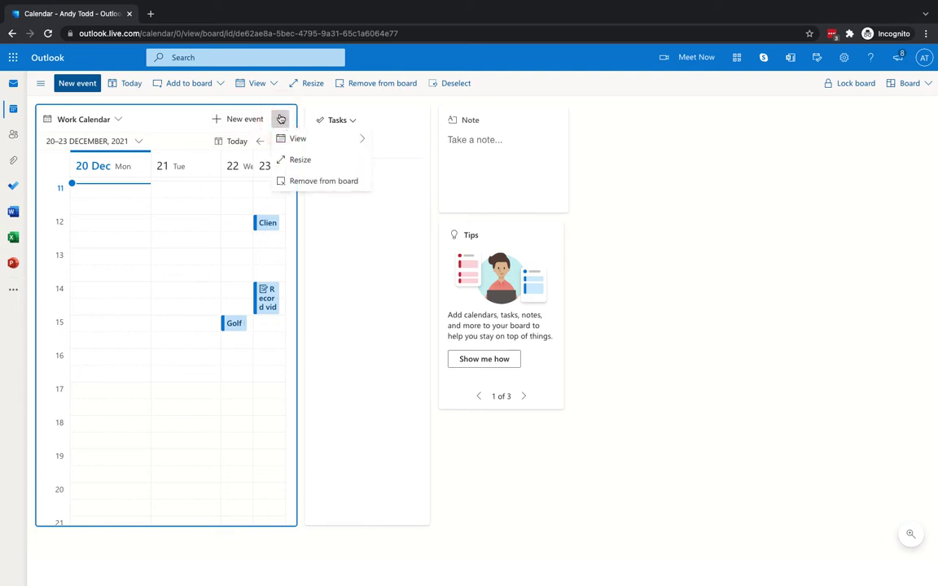
{"action": "left_click", "coordinate": [324, 140]}
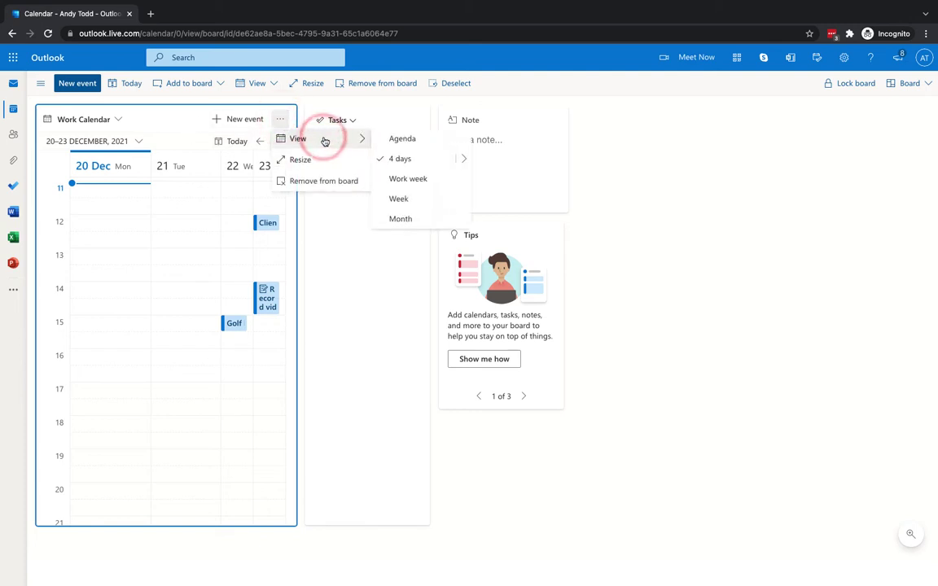
{"action": "left_click", "coordinate": [462, 159]}
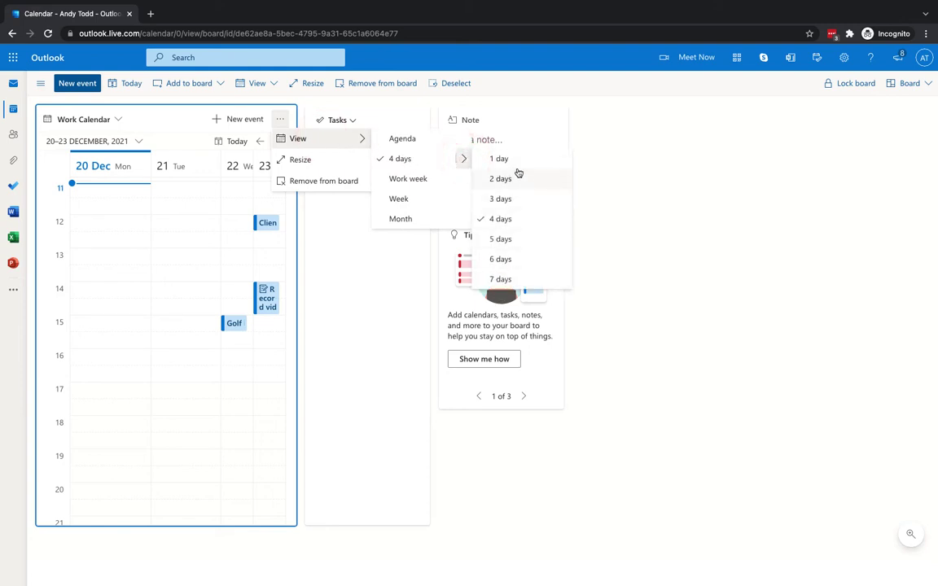
{"action": "left_click", "coordinate": [515, 258]}
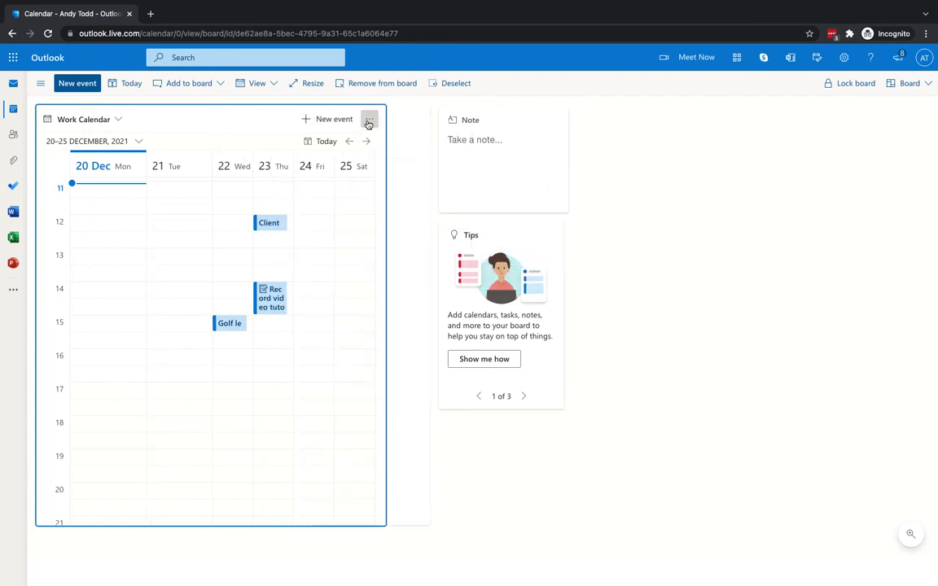
Change the Work Calendar tile's display to Work week
{"action": "left_click", "coordinate": [369, 118]}
{"action": "left_click", "coordinate": [412, 141]}
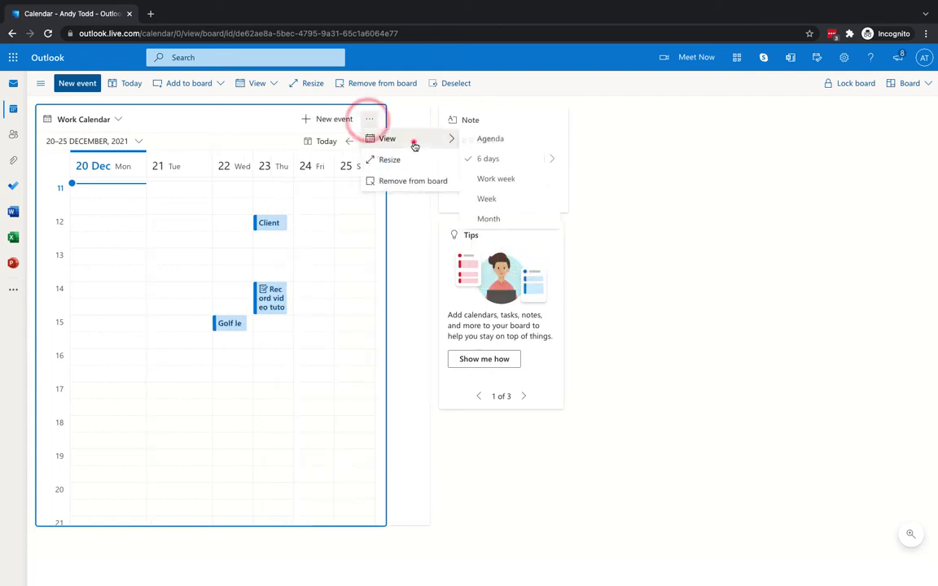
{"action": "left_click", "coordinate": [510, 185]}
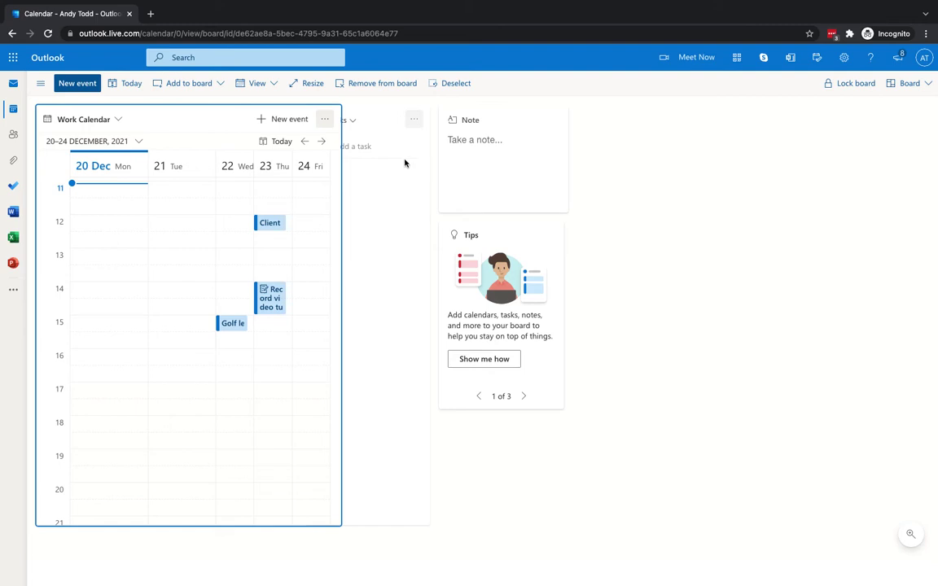
Change the Work Calendar tile's display to the full Week
{"action": "left_click", "coordinate": [325, 119]}
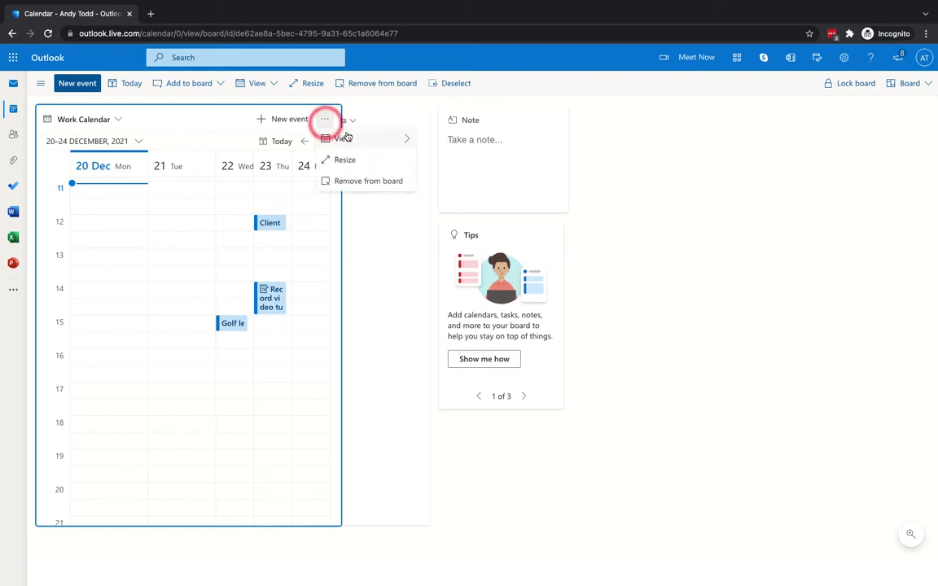
{"action": "mouse_move", "coordinate": [404, 141]}
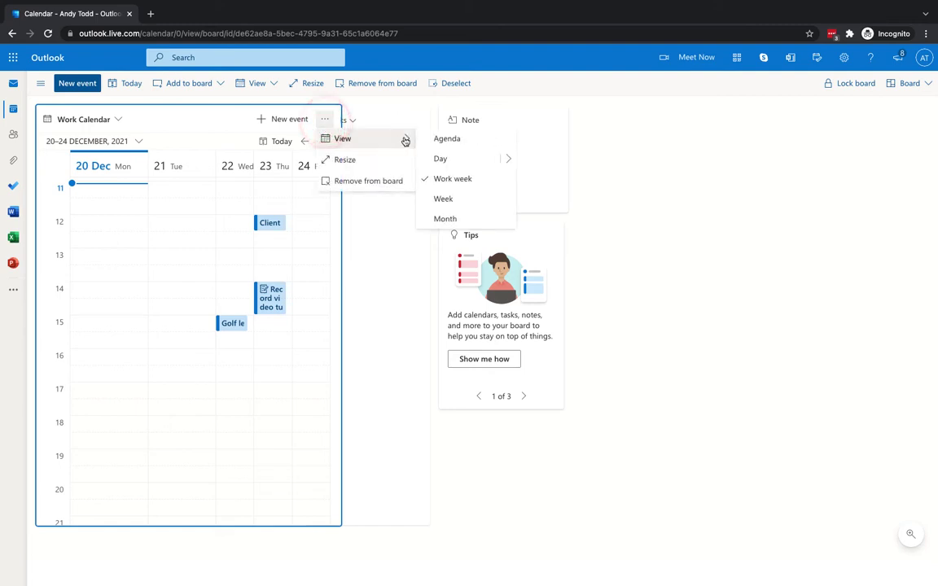
{"action": "left_click", "coordinate": [459, 200]}
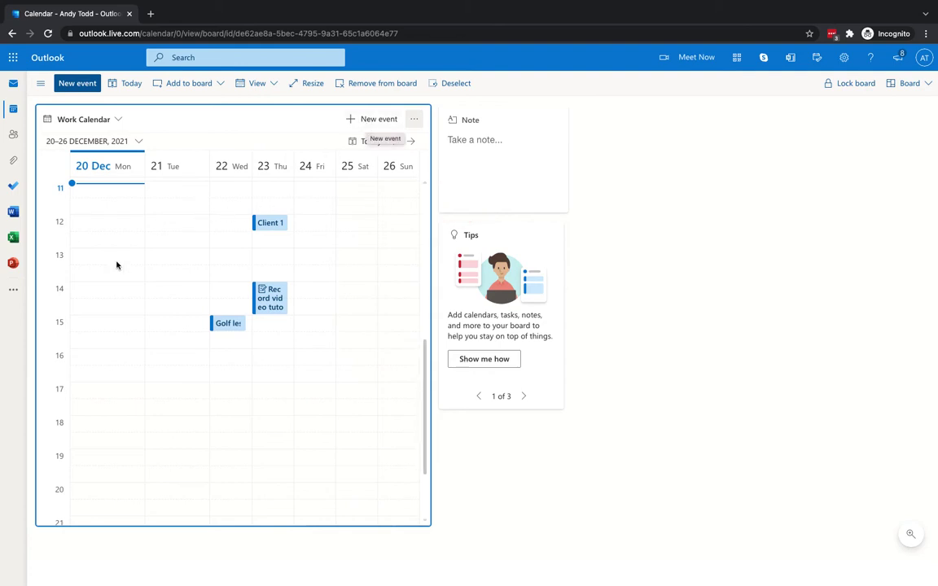
Create an event titled "New meeting" on 20/12/2021 at 14:00 and extend its end time to 15:30
{"action": "left_click", "coordinate": [105, 288]}
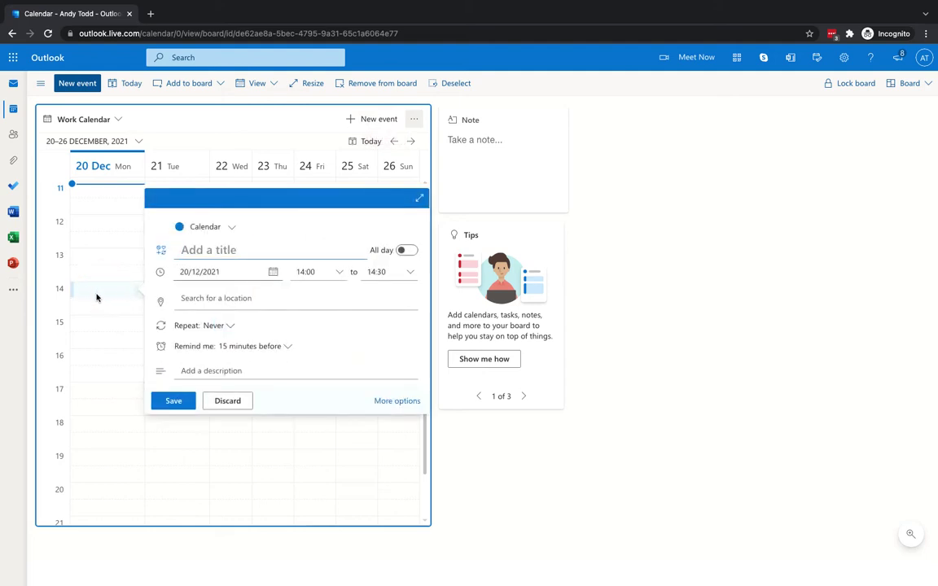
{"action": "type", "text": "New meeting"}
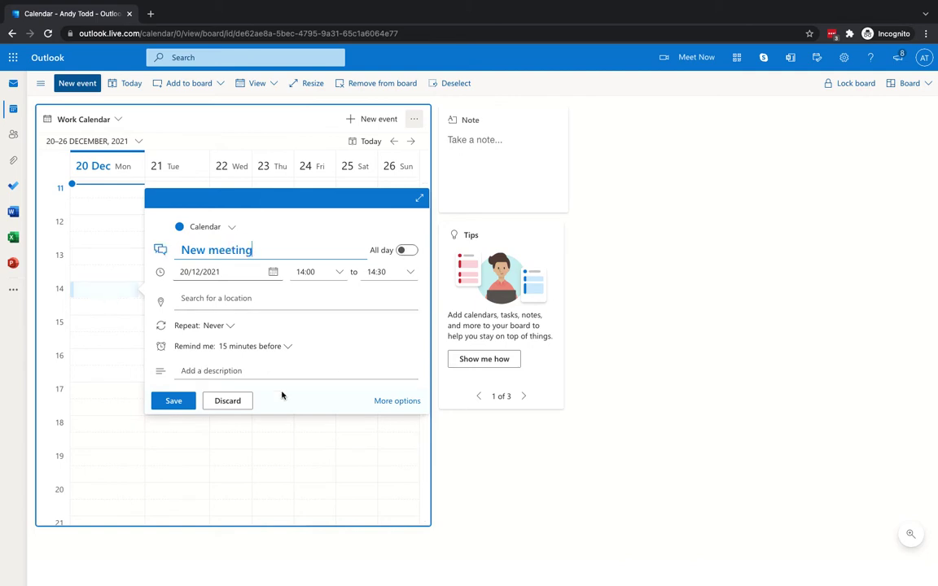
{"action": "left_click", "coordinate": [174, 402]}
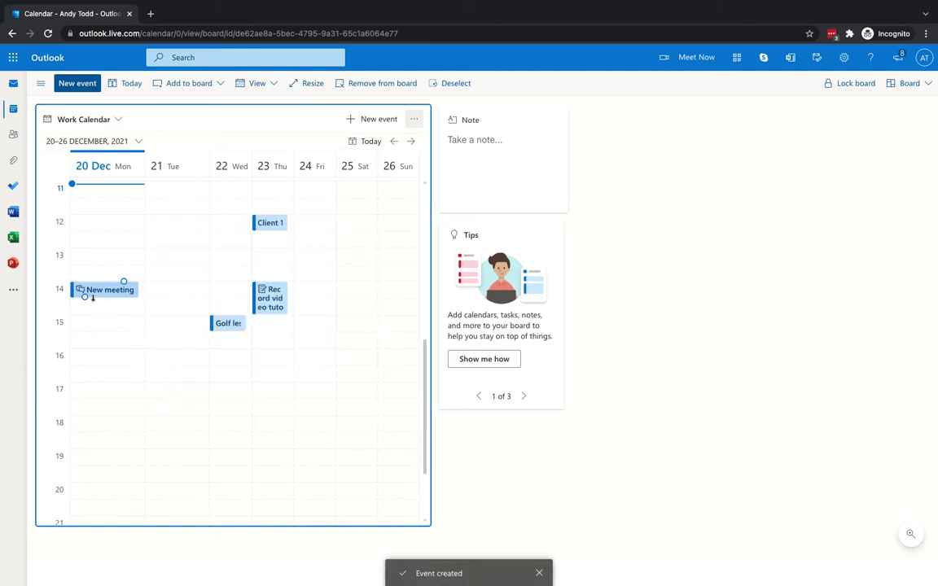
{"action": "left_click_drag", "start_coordinate": [97, 297], "coordinate": [101, 324]}
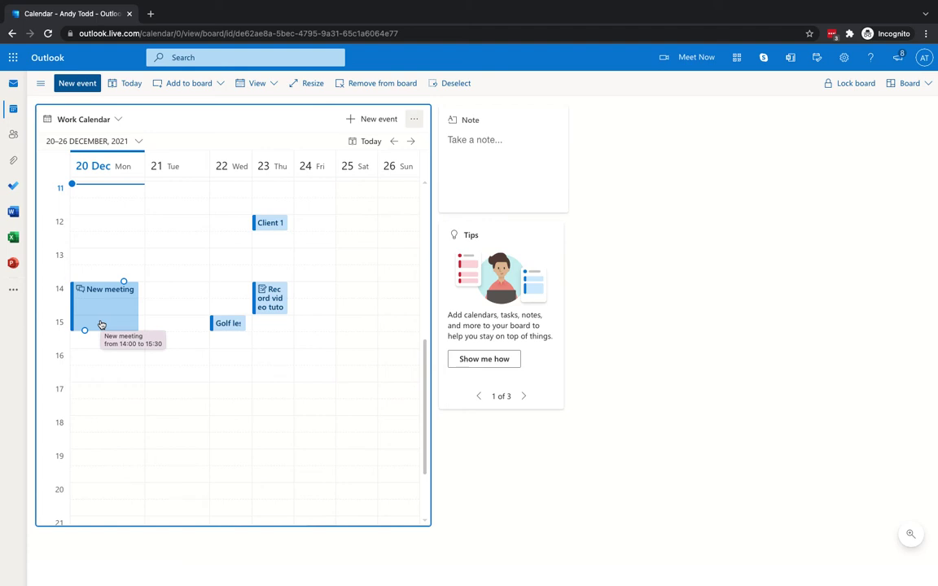
Shorten the Work Calendar tile so it shows the hours from about 8:00 to just past 15:00
{"action": "left_click_drag", "start_coordinate": [424, 416], "coordinate": [444, 249]}
{"action": "left_click", "coordinate": [425, 413]}
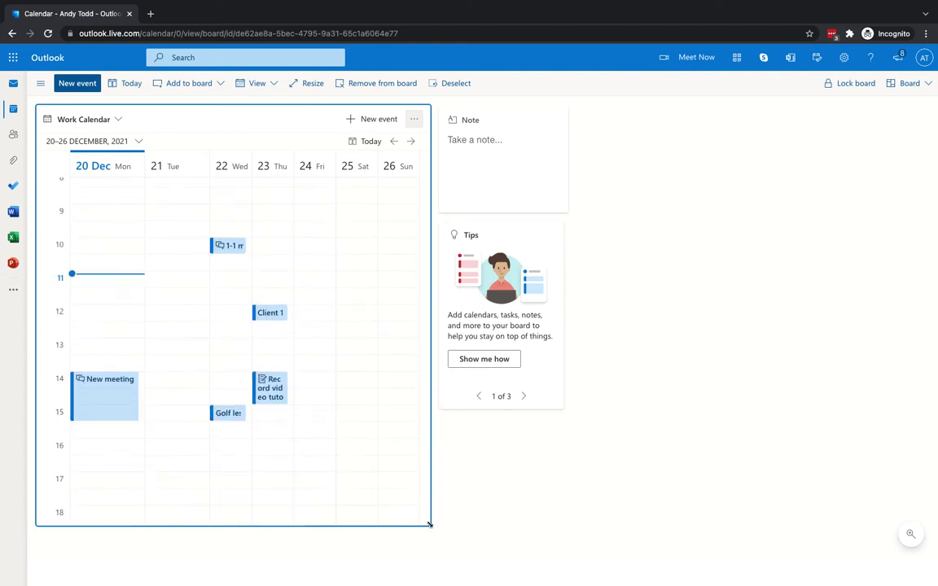
{"action": "left_click_drag", "start_coordinate": [429, 522], "coordinate": [334, 356]}
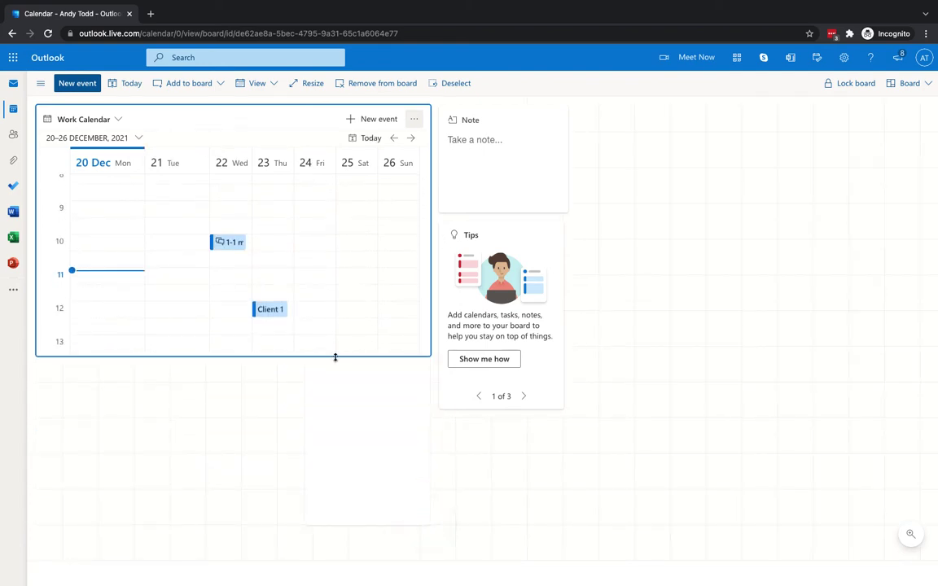
{"action": "left_click_drag", "start_coordinate": [334, 360], "coordinate": [329, 427]}
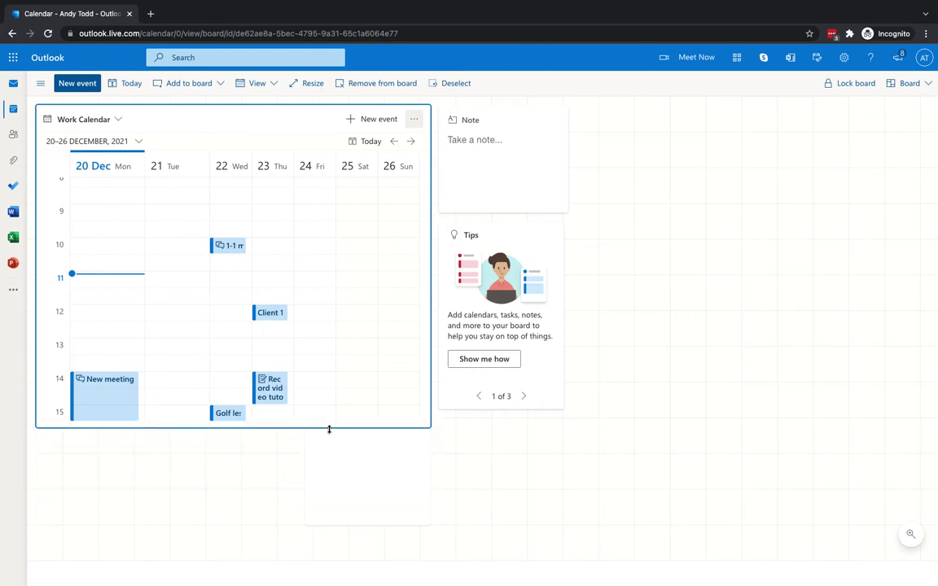
{"action": "left_click", "coordinate": [432, 411]}
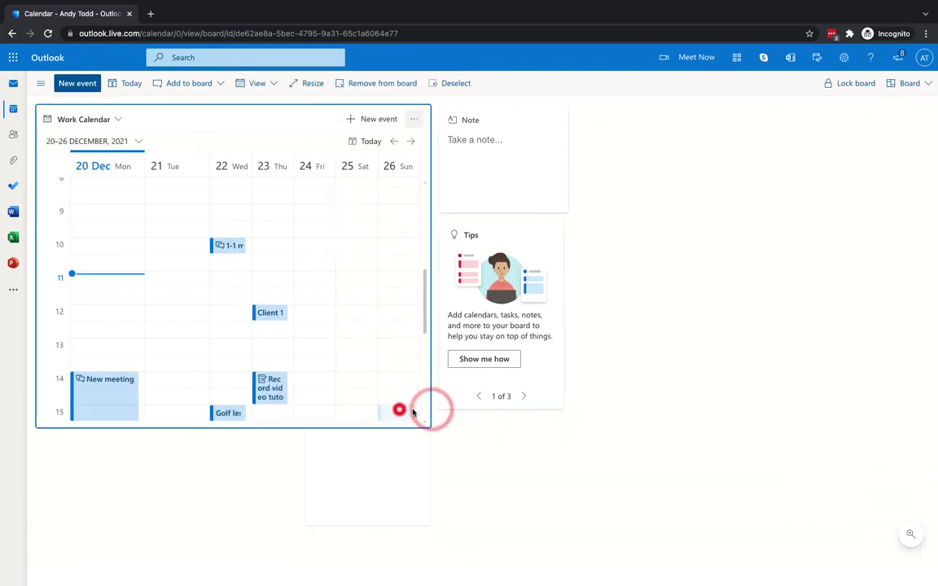
{"action": "left_click", "coordinate": [398, 407]}
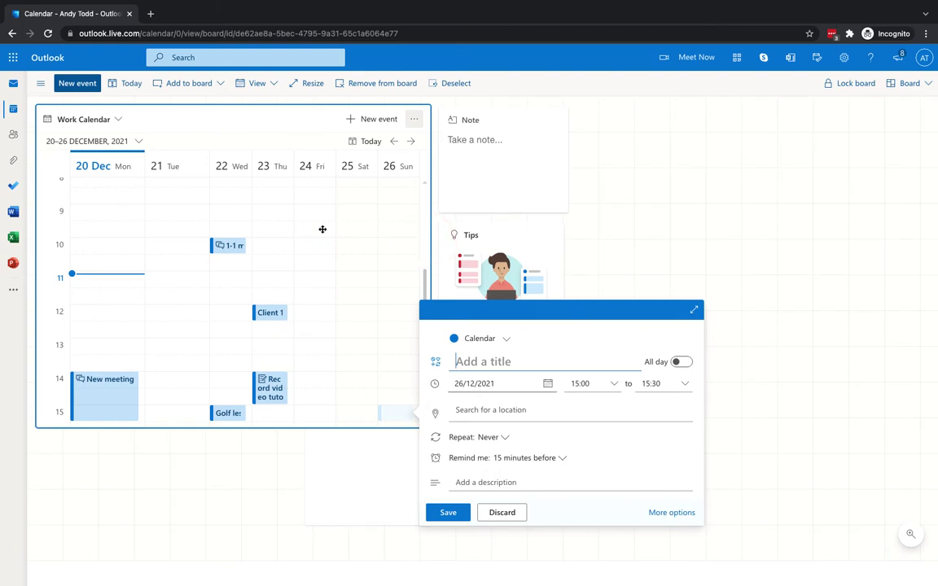
Discard the unsaved event form and change the Work Calendar tile's display to two days
{"action": "key", "text": "Escape"}
{"action": "left_click", "coordinate": [414, 119]}
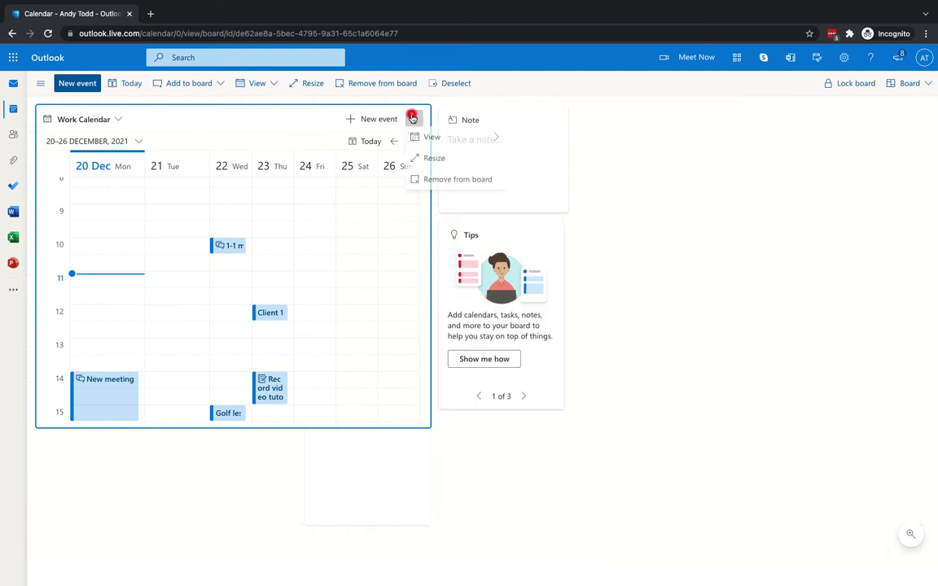
{"action": "left_click", "coordinate": [431, 138]}
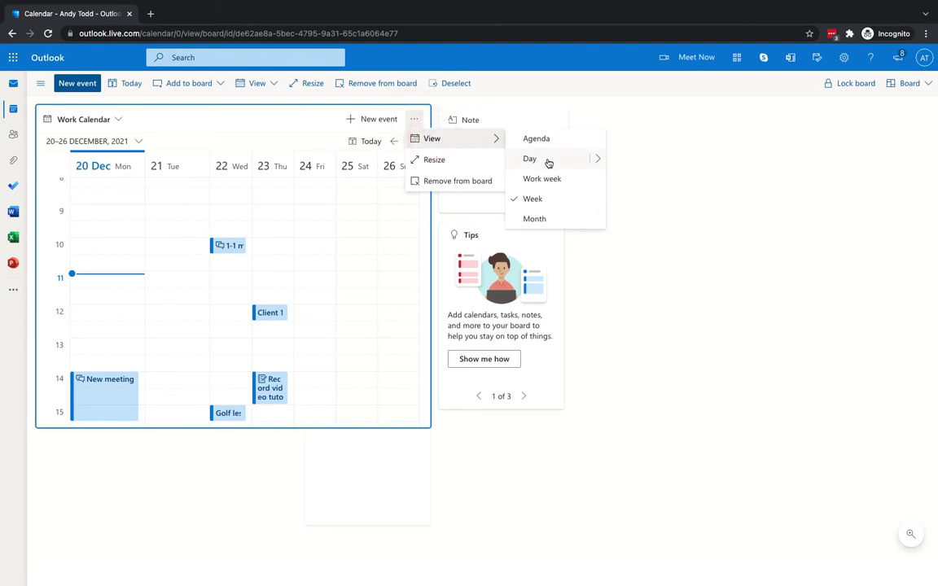
{"action": "left_click", "coordinate": [600, 161]}
{"action": "left_click", "coordinate": [639, 181]}
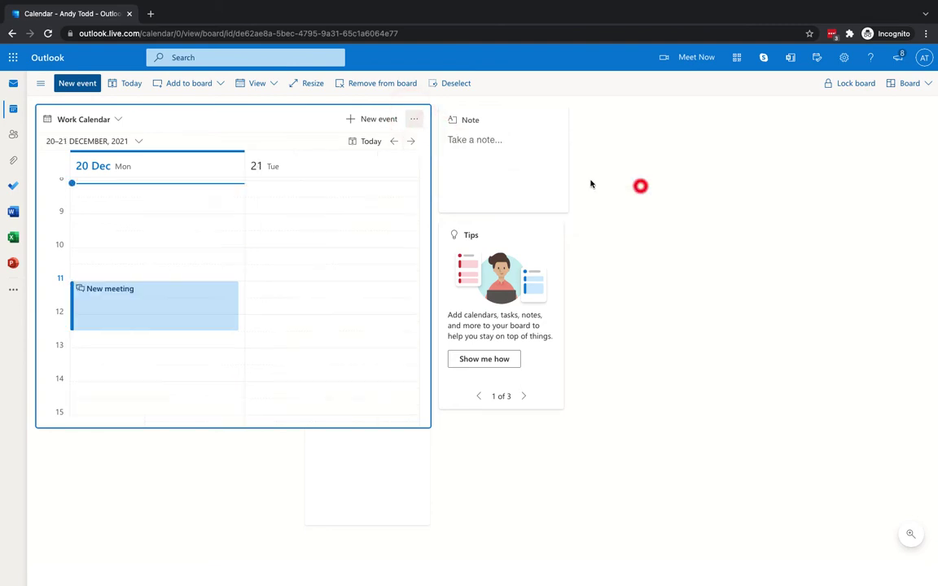
Narrow the Work Calendar tile to clear the Tasks tile and lengthen it to show the hours from 11:00 to about 20:00
{"action": "left_click_drag", "start_coordinate": [431, 137], "coordinate": [281, 136]}
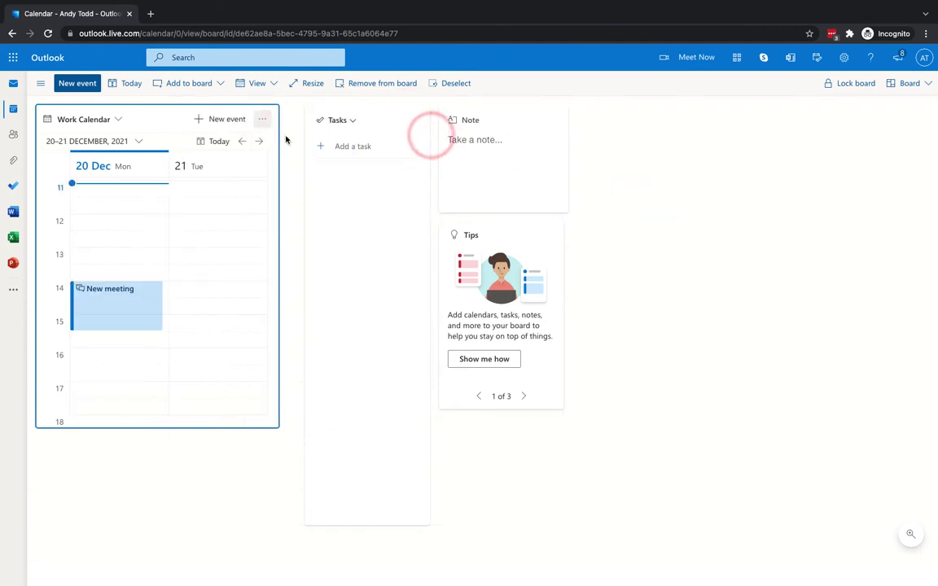
{"action": "left_click_drag", "start_coordinate": [281, 427], "coordinate": [285, 515]}
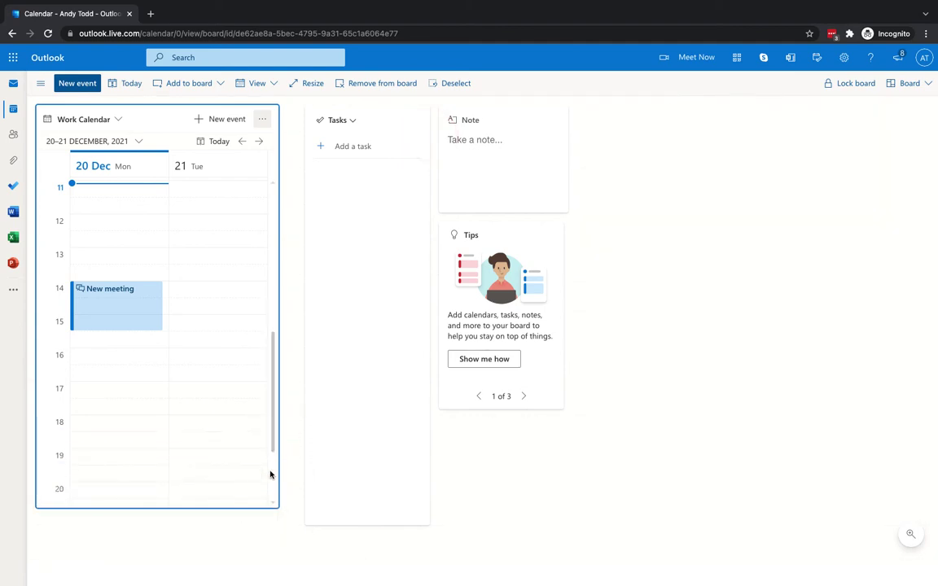
View the My Day list in the Tasks tile and return it to the Tasks list
{"action": "left_click", "coordinate": [349, 120]}
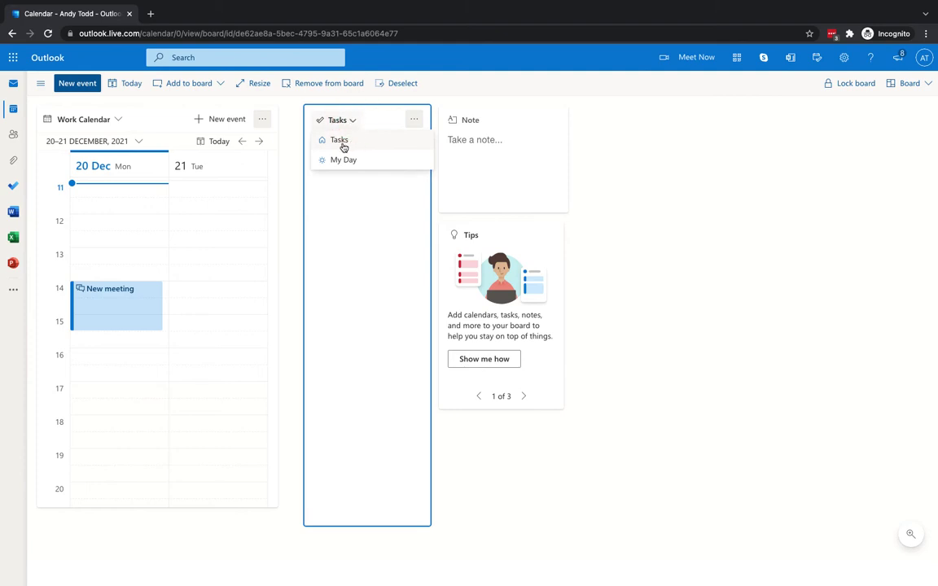
{"action": "left_click", "coordinate": [345, 159]}
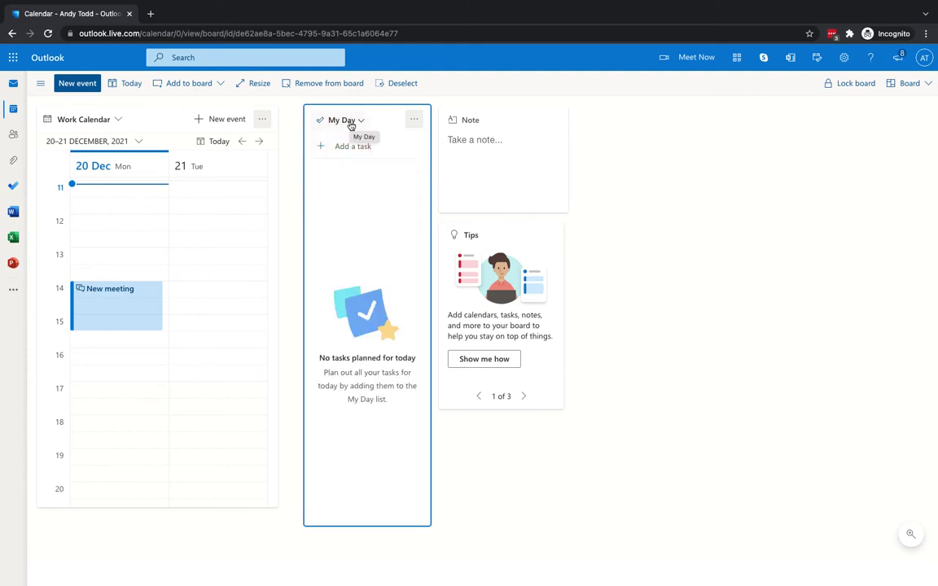
{"action": "left_click", "coordinate": [358, 122]}
{"action": "left_click", "coordinate": [354, 136]}
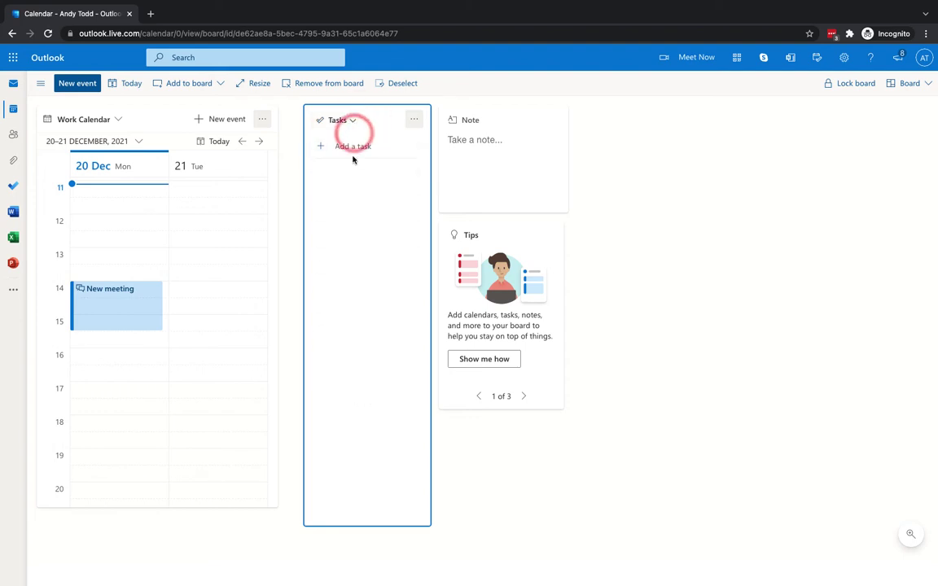
Add three tasks to the Tasks tile: "Get shopping", "Collect dog from vets" and "Post parcel"
{"action": "left_click", "coordinate": [349, 146]}
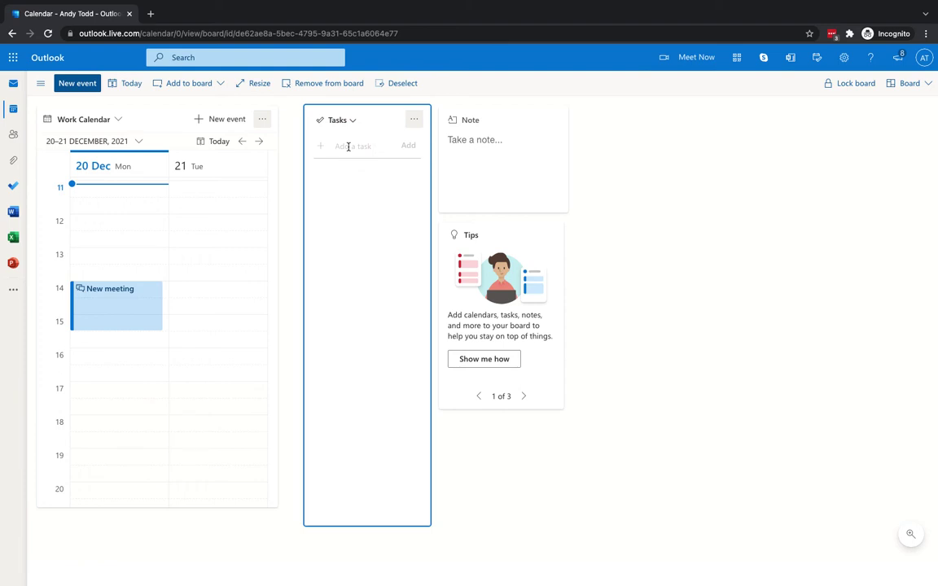
{"action": "type", "text": "Get shopping"}
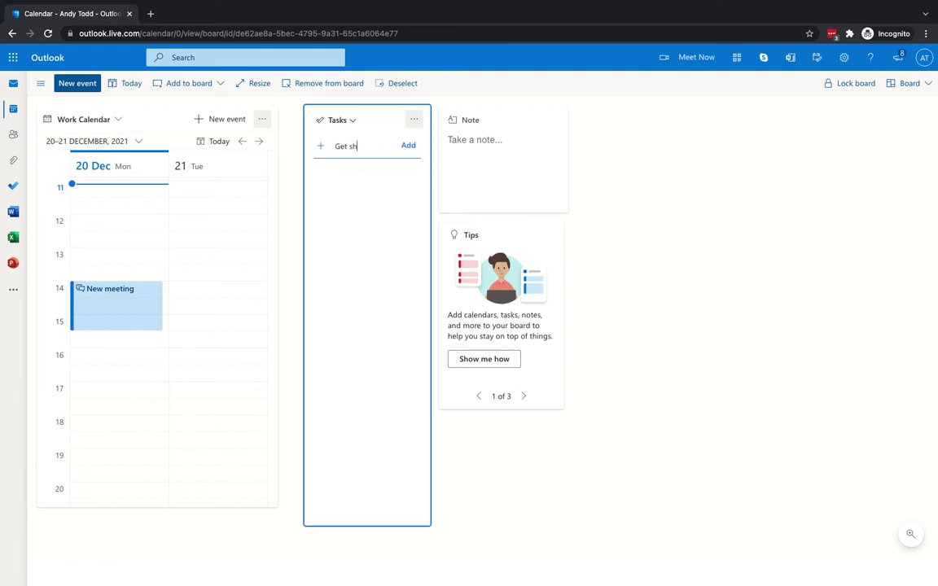
{"action": "left_click", "coordinate": [409, 146]}
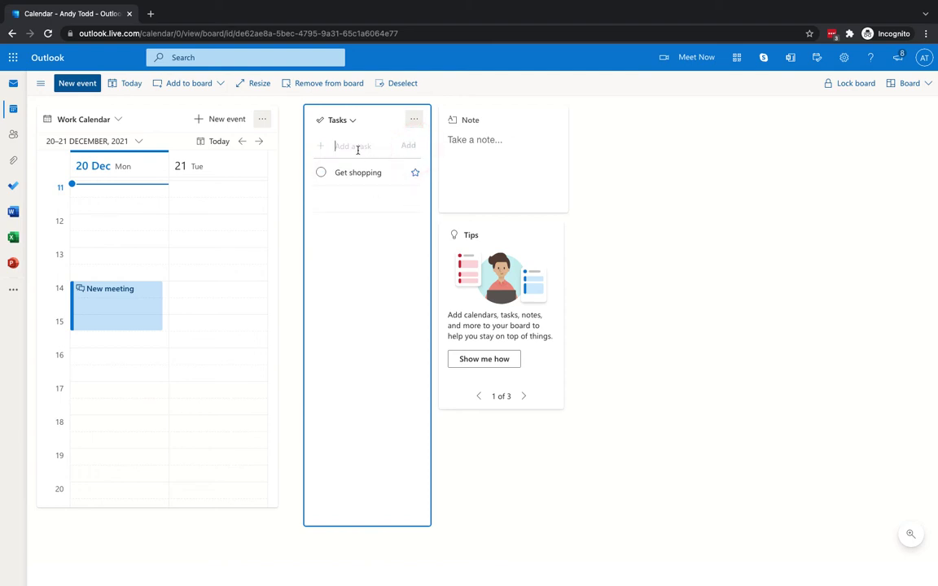
{"action": "type", "text": "Collect do"}
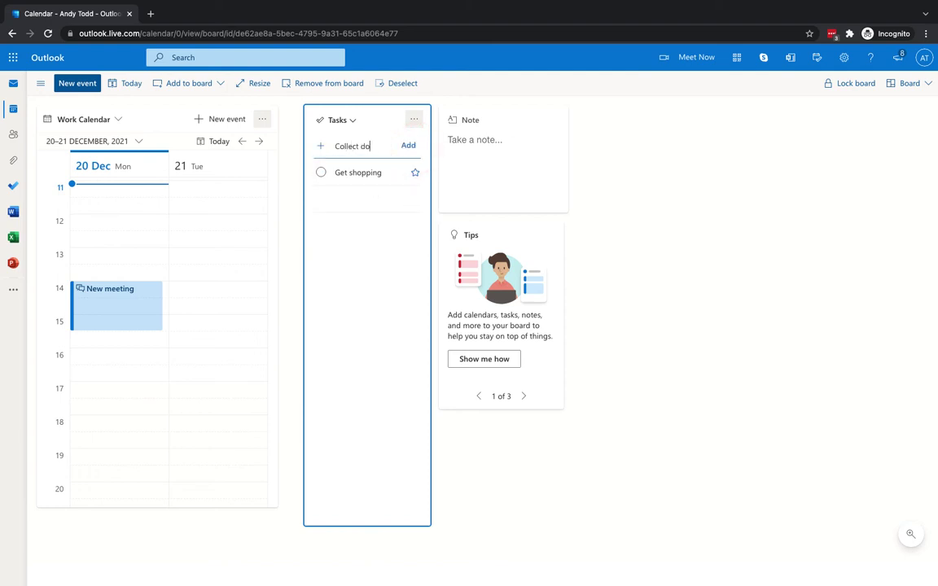
{"action": "type", "text": "g from vets"}
{"action": "left_click", "coordinate": [409, 147]}
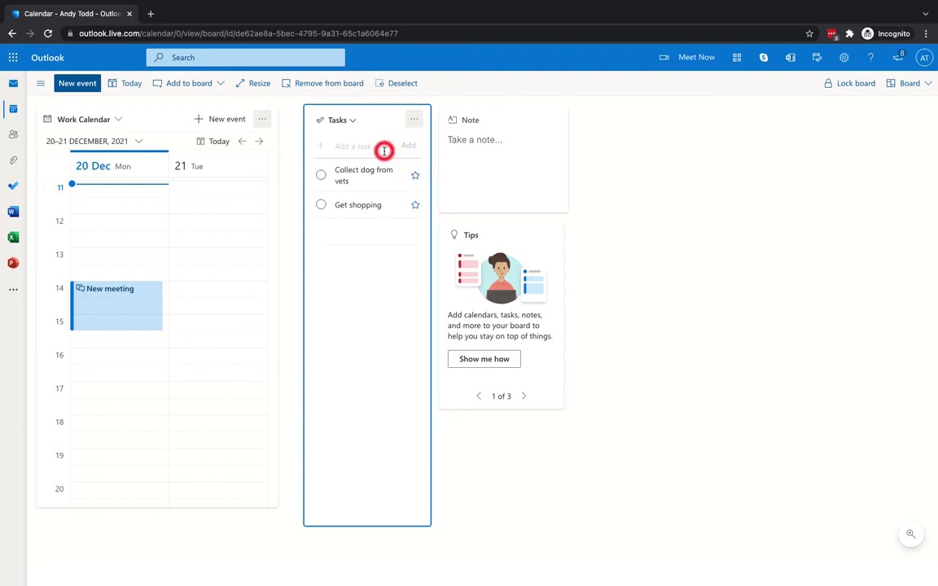
{"action": "left_click", "coordinate": [384, 151]}
{"action": "type", "text": "Post"}
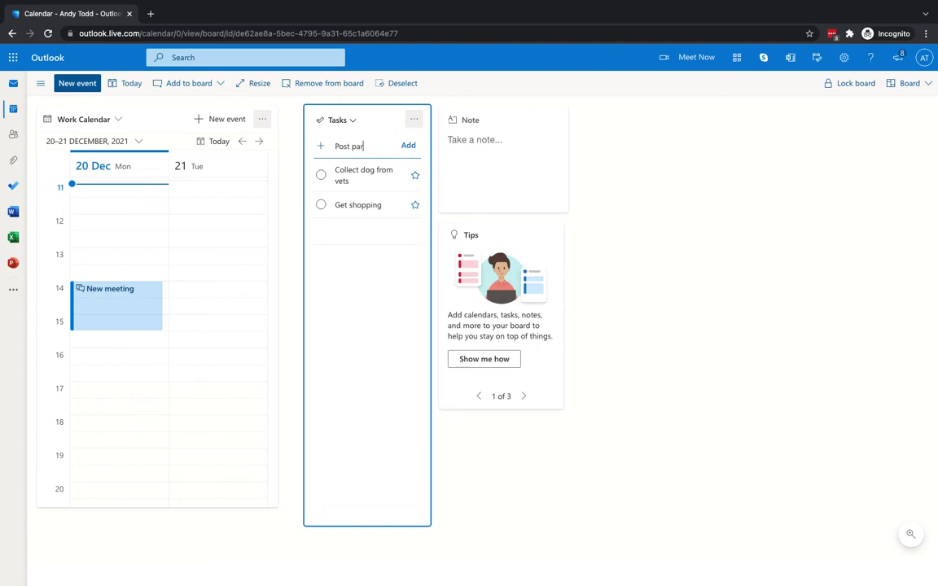
{"action": "type", "text": " parcel"}
{"action": "left_click", "coordinate": [404, 146]}
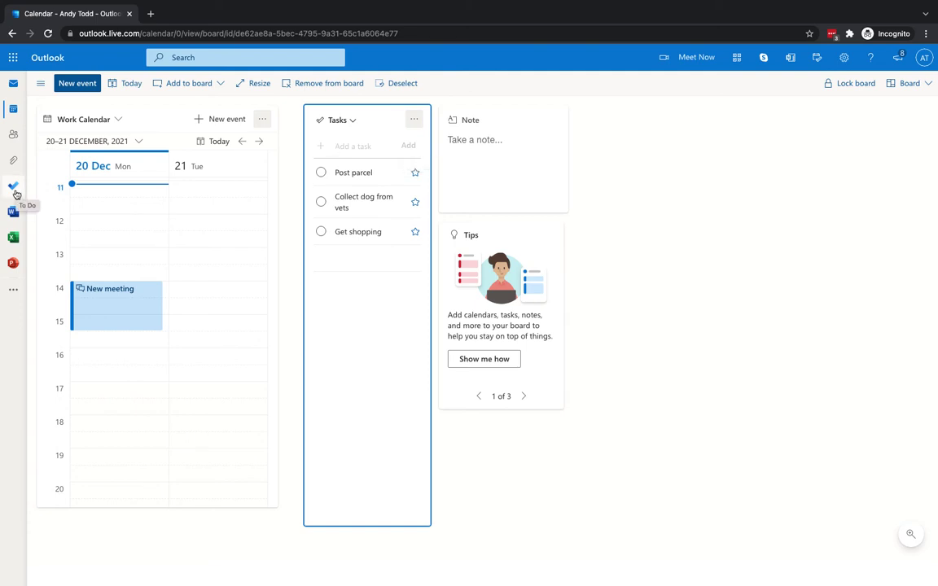
Mark the "Post parcel" and "Get shopping" tasks as important
{"action": "left_click", "coordinate": [415, 172]}
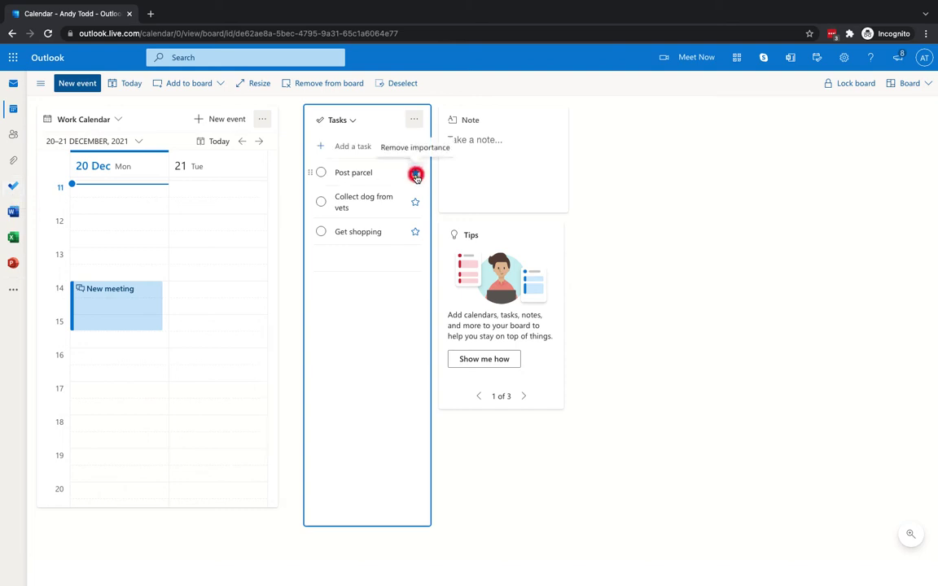
{"action": "left_click", "coordinate": [415, 232]}
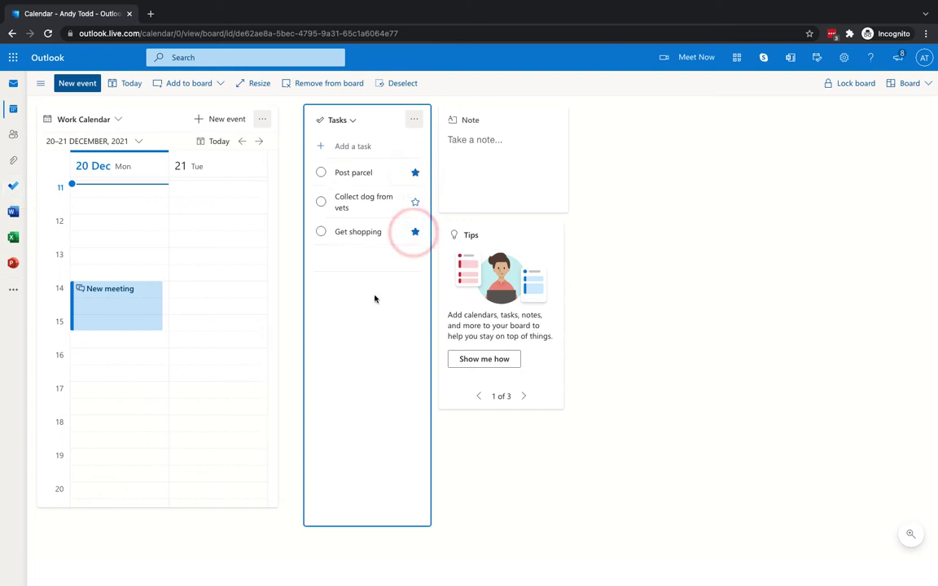
Shorten the Tasks tile so it ends just below its three tasks
{"action": "left_click", "coordinate": [414, 120]}
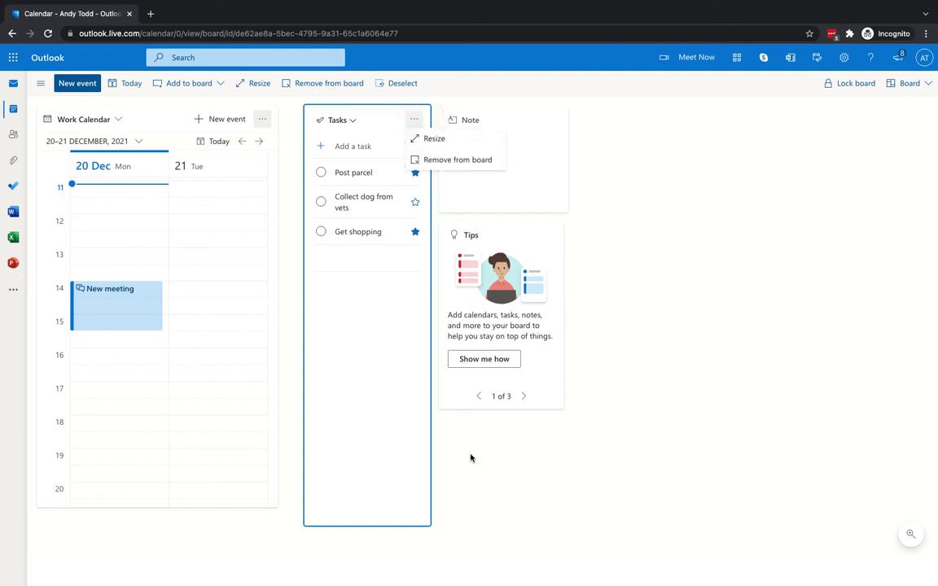
{"action": "left_click", "coordinate": [463, 557]}
{"action": "left_click", "coordinate": [400, 463]}
{"action": "left_click_drag", "start_coordinate": [389, 526], "coordinate": [404, 286]}
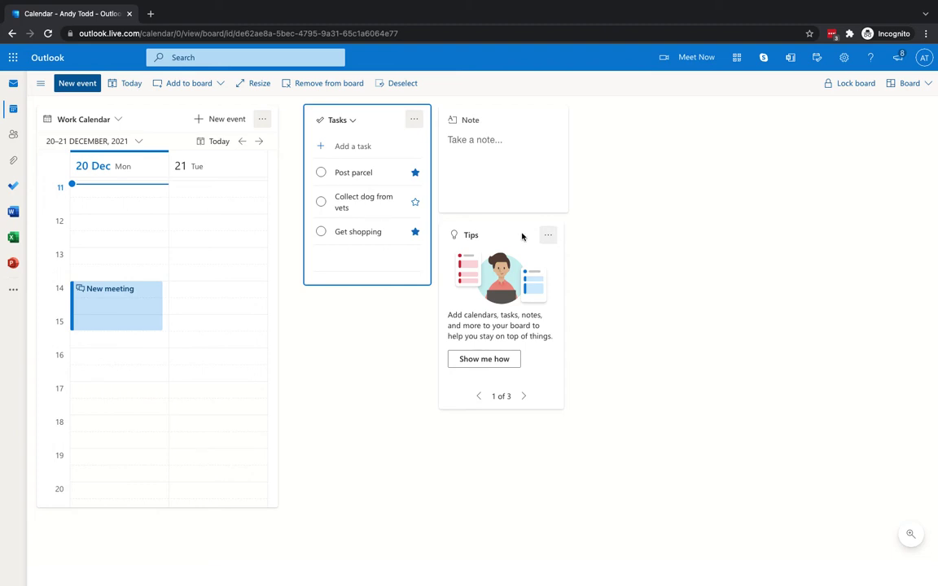
Move the Note tile directly beneath the Tasks tile and lengthen it to line up with the Work Calendar tile's lower edge
{"action": "left_click_drag", "start_coordinate": [518, 115], "coordinate": [386, 305]}
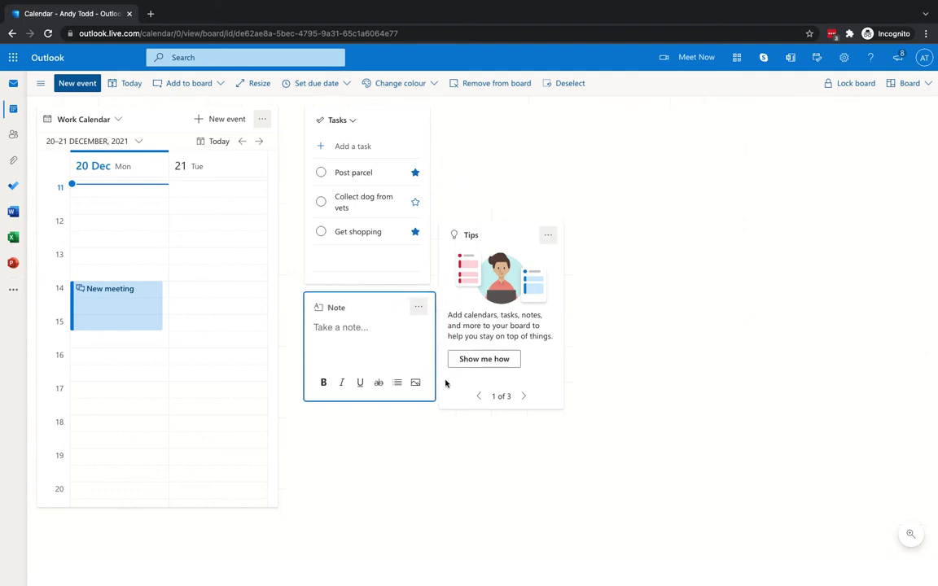
{"action": "left_click_drag", "start_coordinate": [429, 398], "coordinate": [399, 513]}
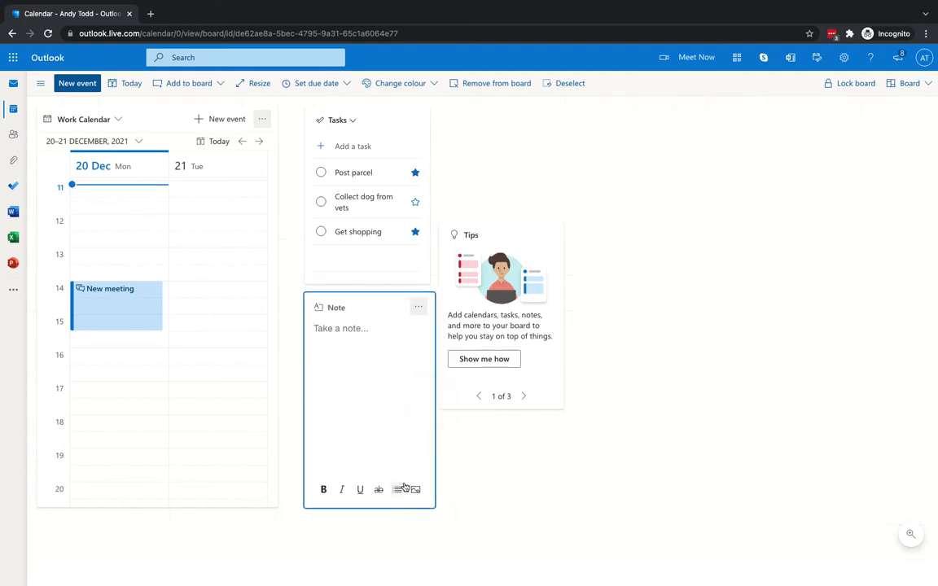
Write "Your note goes here" in the Note tile
{"action": "left_click", "coordinate": [359, 327]}
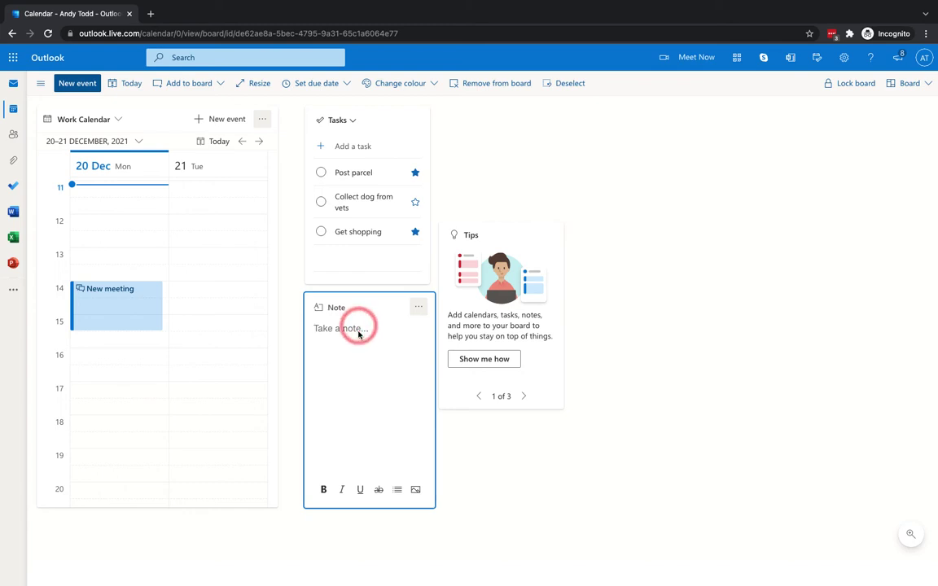
{"action": "type", "text": "Y"}
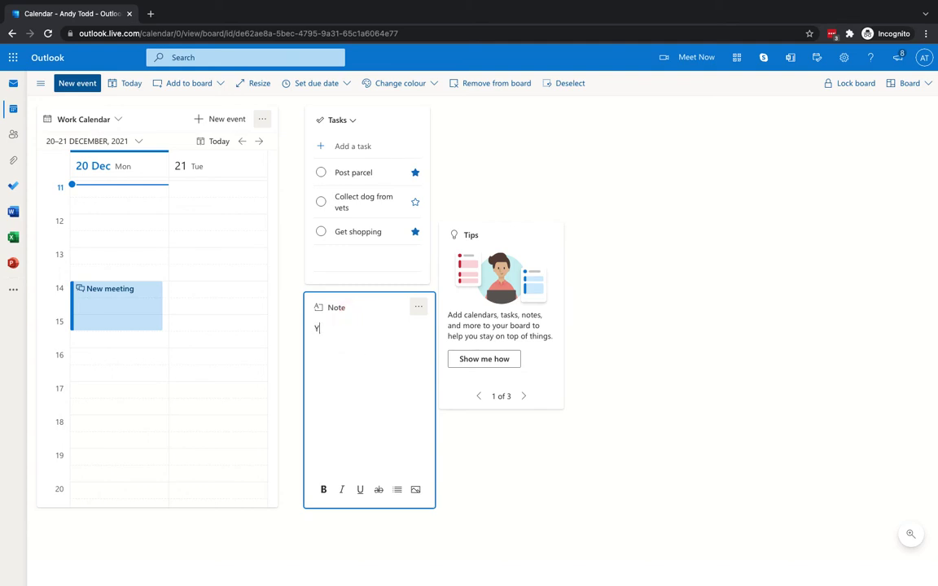
{"action": "type", "text": "our mpt"}
{"action": "key", "text": "BackSpace"}
{"action": "key", "text": "BackSpace"}
{"action": "key", "text": "BackSpace"}
{"action": "key", "text": "BackSpace"}
{"action": "type", "text": "n"}
{"action": "key", "text": "BackSpace"}
{"action": "key", "text": "BackSpace"}
{"action": "key", "text": "BackSpace"}
{"action": "type", "text": "ote goes here"}
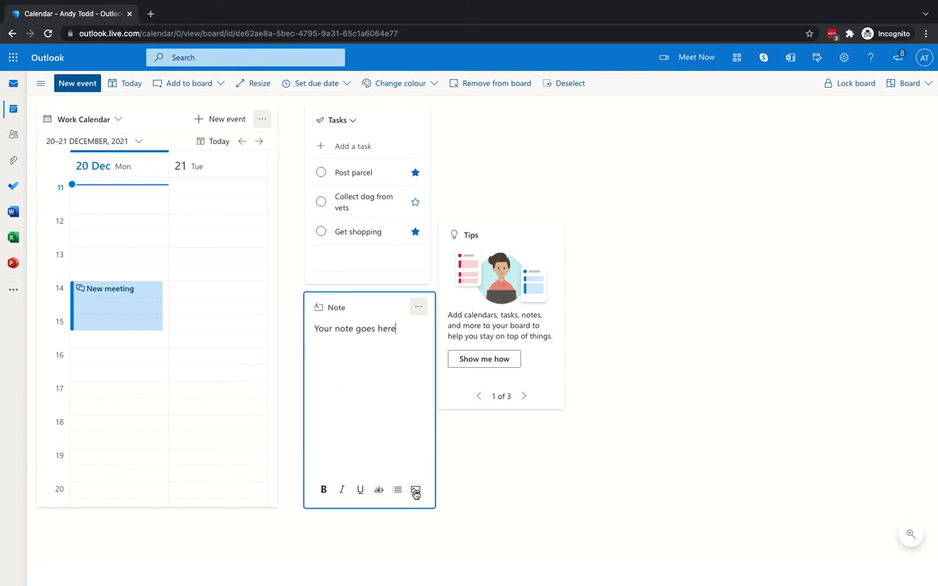
Change the note's colour to light green and shorten its tile to roughly half its height
{"action": "left_click", "coordinate": [419, 307]}
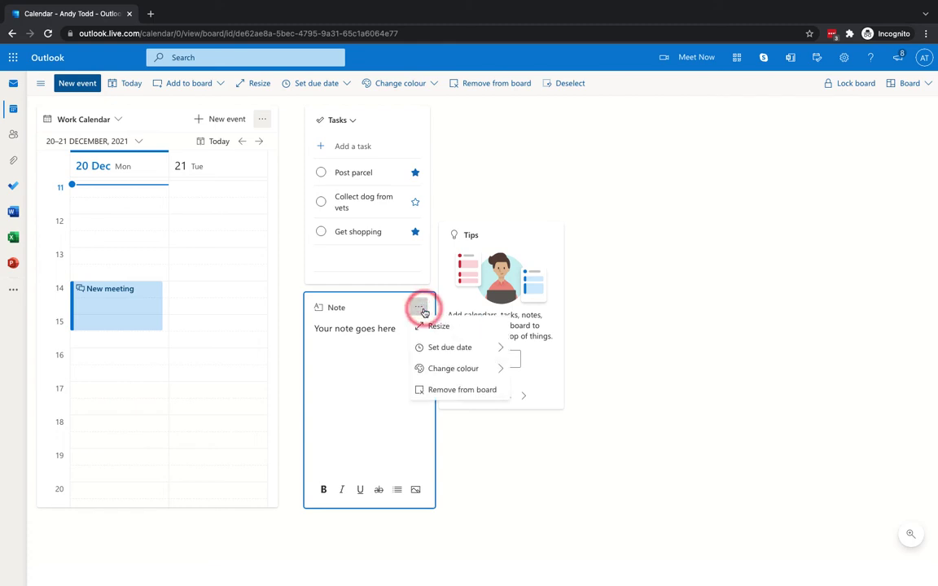
{"action": "mouse_move", "coordinate": [468, 349]}
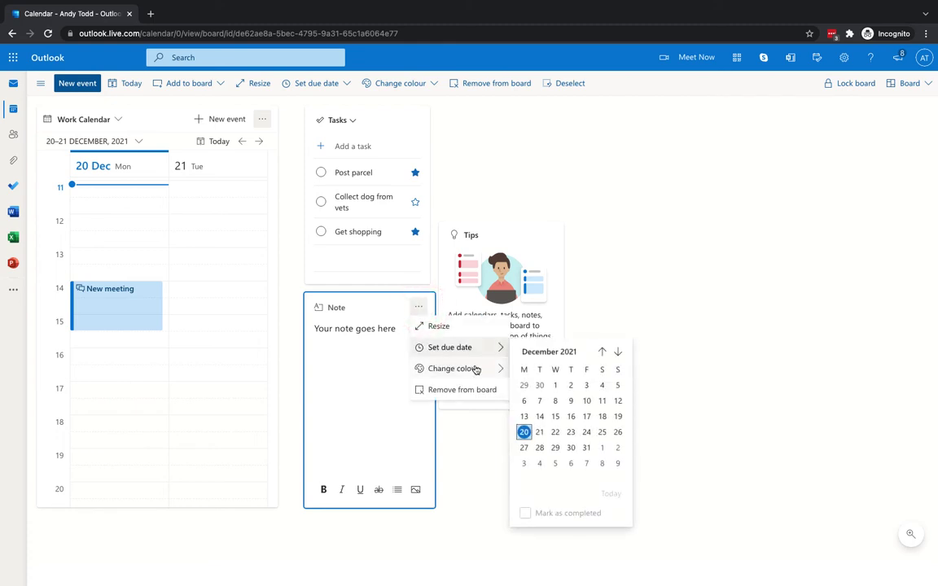
{"action": "mouse_move", "coordinate": [477, 368]}
{"action": "left_click", "coordinate": [533, 386]}
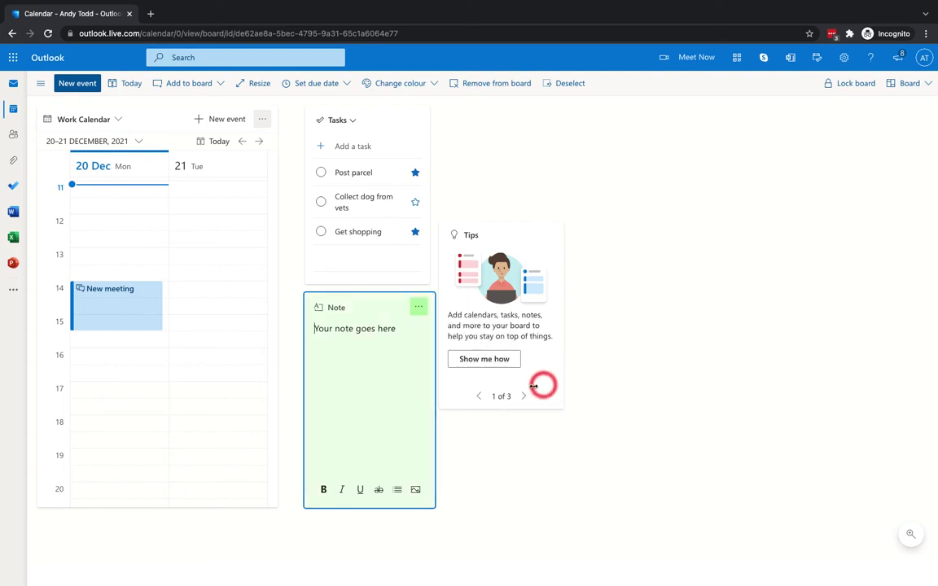
{"action": "left_click", "coordinate": [396, 411]}
{"action": "left_click_drag", "start_coordinate": [400, 508], "coordinate": [407, 377]}
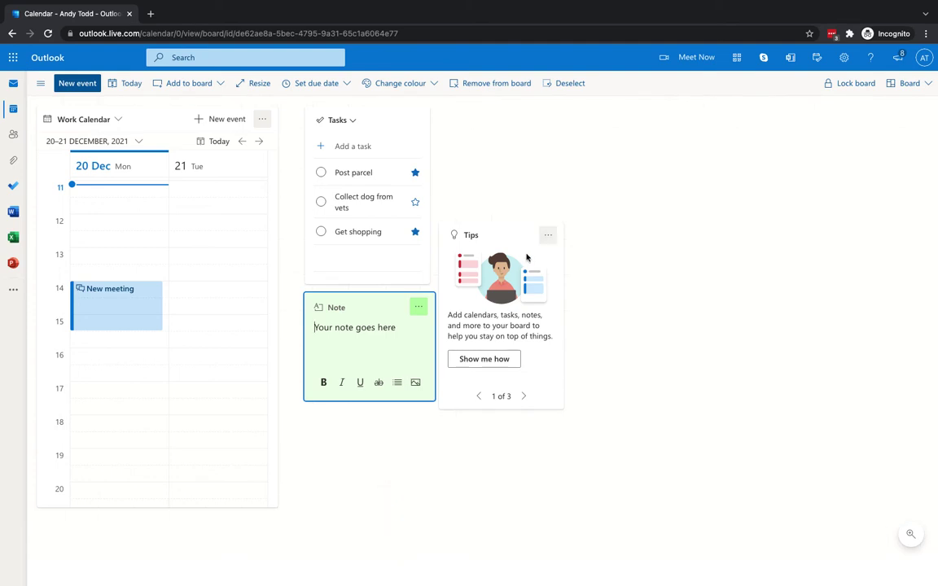
Remove the Tips tile from the board
{"action": "left_click_drag", "start_coordinate": [480, 236], "coordinate": [505, 170]}
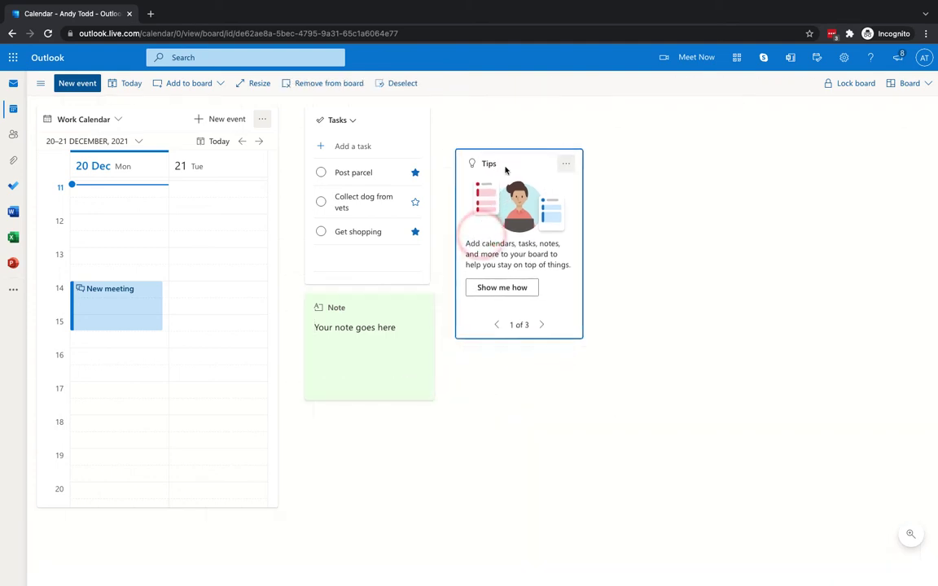
{"action": "left_click", "coordinate": [565, 163]}
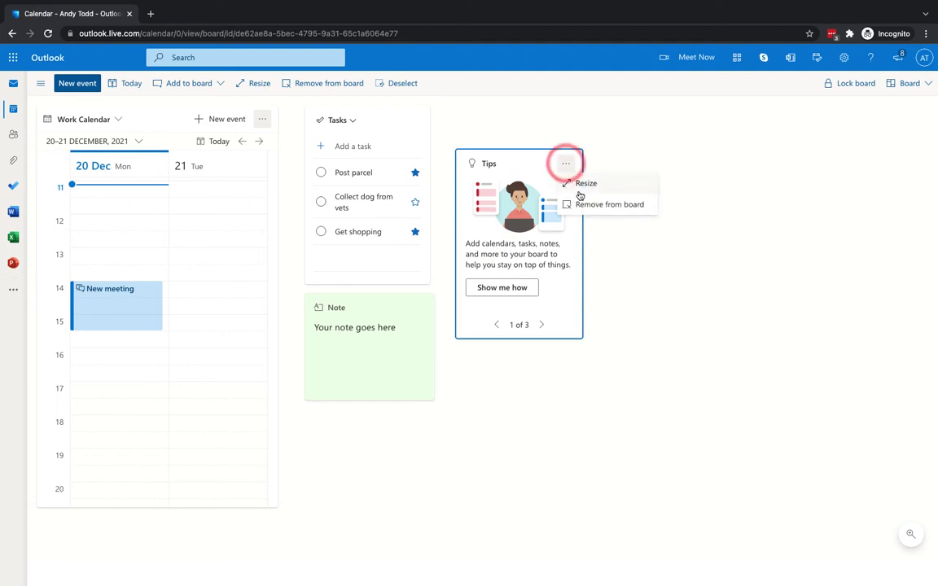
{"action": "left_click", "coordinate": [622, 206]}
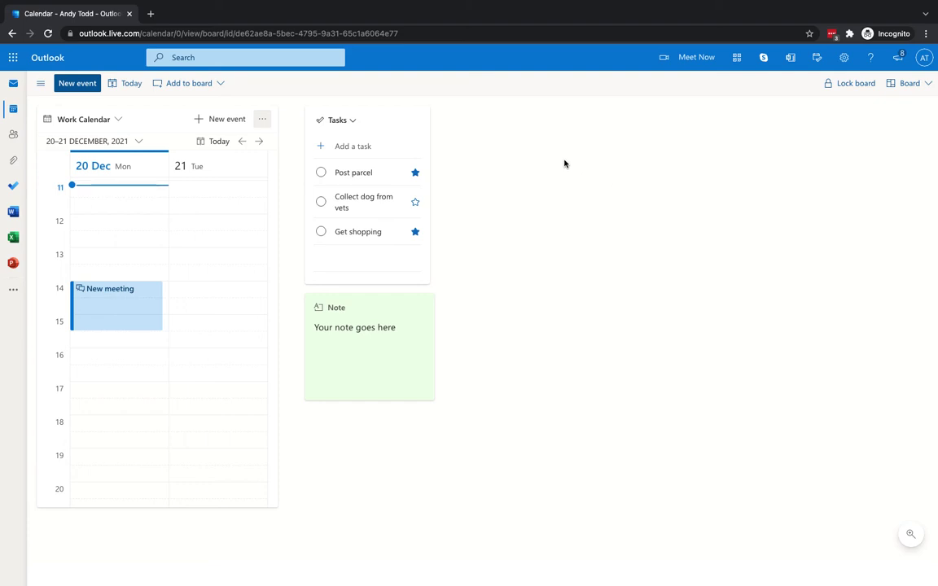
Add the OneDrive file "Getting started with OneDrive.pdf" to the board
{"action": "left_click", "coordinate": [220, 85]}
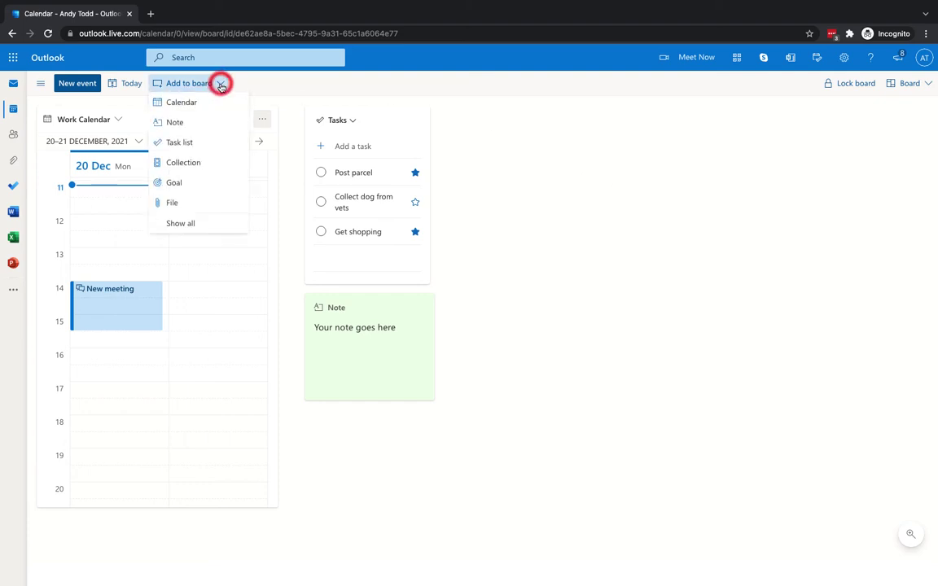
{"action": "left_click", "coordinate": [198, 202]}
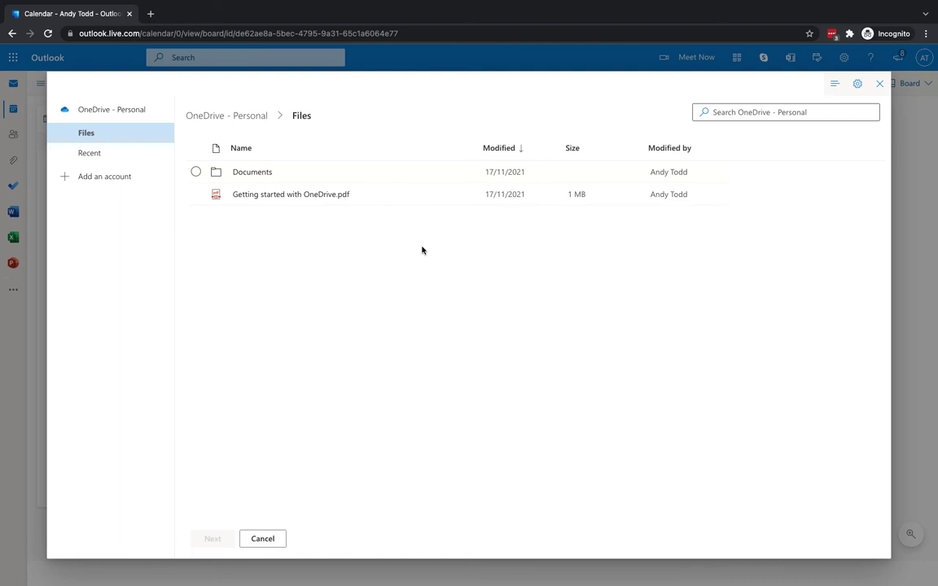
{"action": "left_click", "coordinate": [196, 194]}
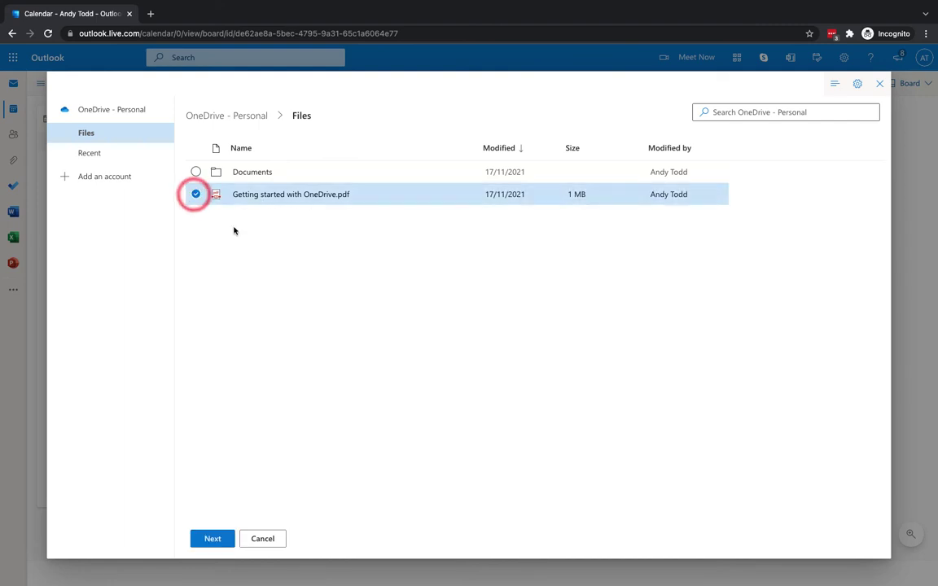
{"action": "left_click", "coordinate": [211, 540]}
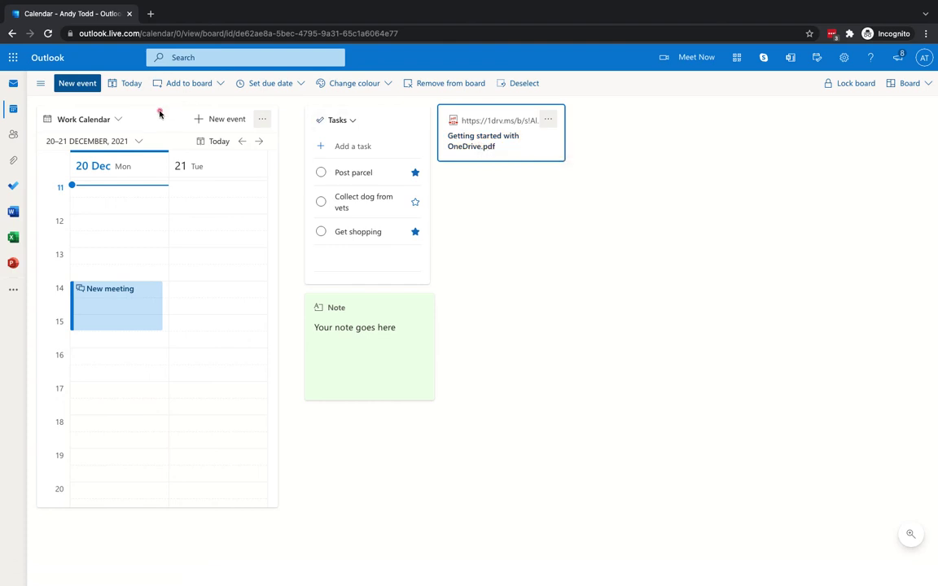
Rearrange the board so Tasks and Note share the first column, with Work Calendar between them and the PDF tile
{"action": "left_click_drag", "start_coordinate": [159, 111], "coordinate": [724, 115]}
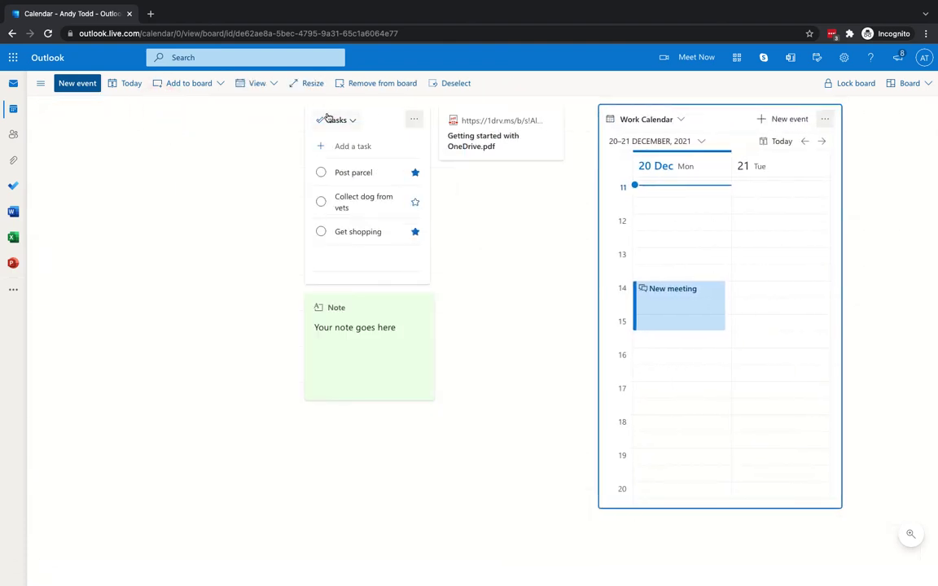
{"action": "left_click_drag", "start_coordinate": [395, 120], "coordinate": [137, 120]}
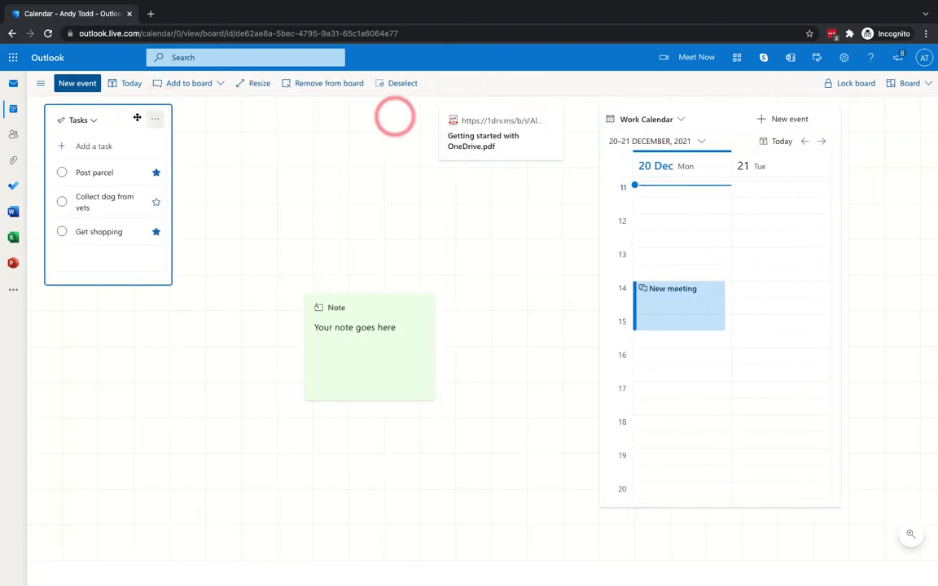
{"action": "left_click", "coordinate": [395, 296]}
{"action": "left_click_drag", "start_coordinate": [332, 301], "coordinate": [140, 304]}
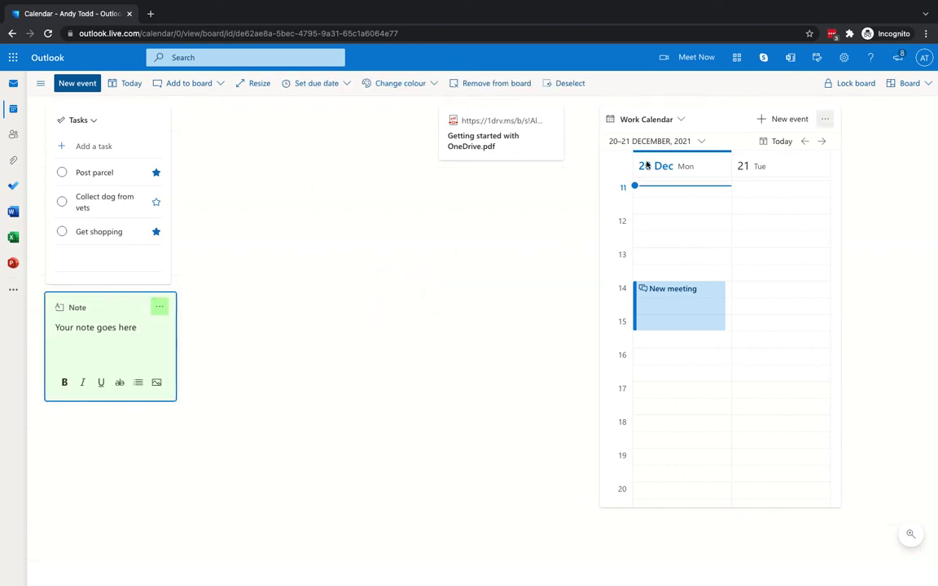
{"action": "left_click_drag", "start_coordinate": [735, 111], "coordinate": [326, 110]}
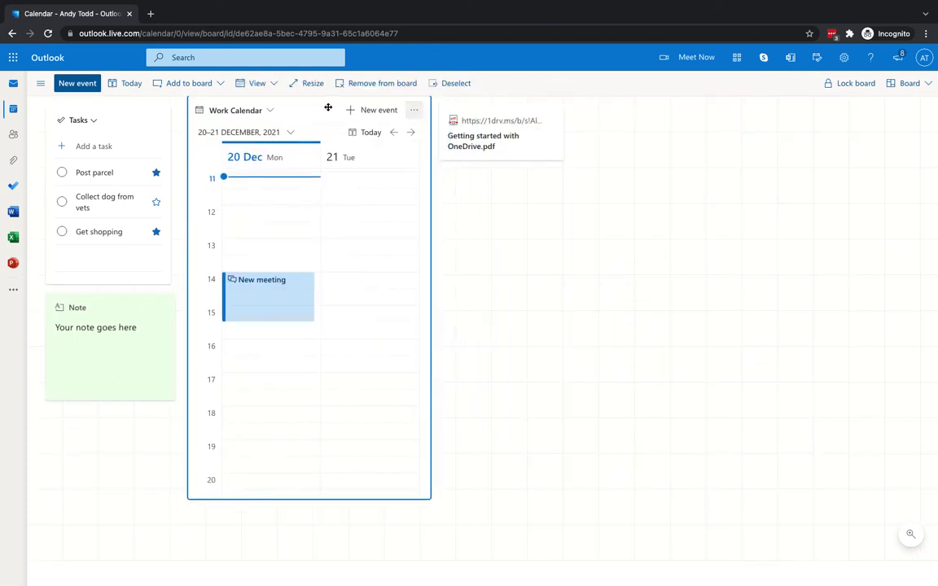
{"action": "left_click", "coordinate": [506, 112]}
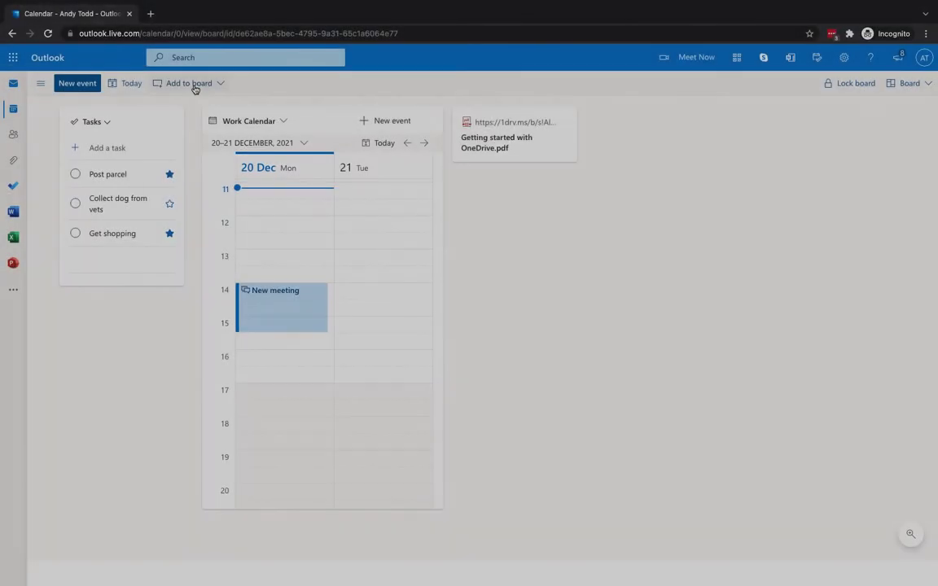
Add a Clock tile to the board and add Edinburgh as its first city
{"action": "left_click", "coordinate": [209, 85]}
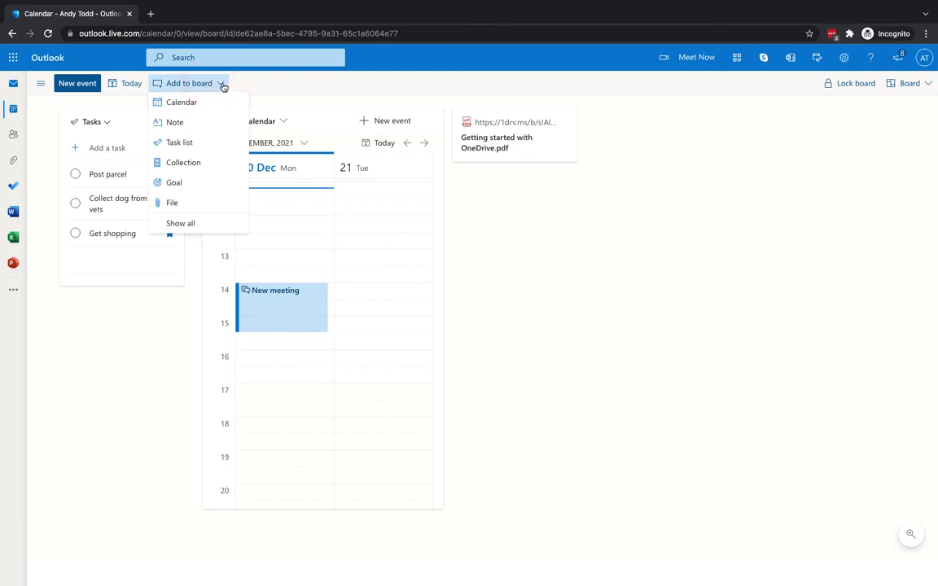
{"action": "left_click", "coordinate": [190, 223]}
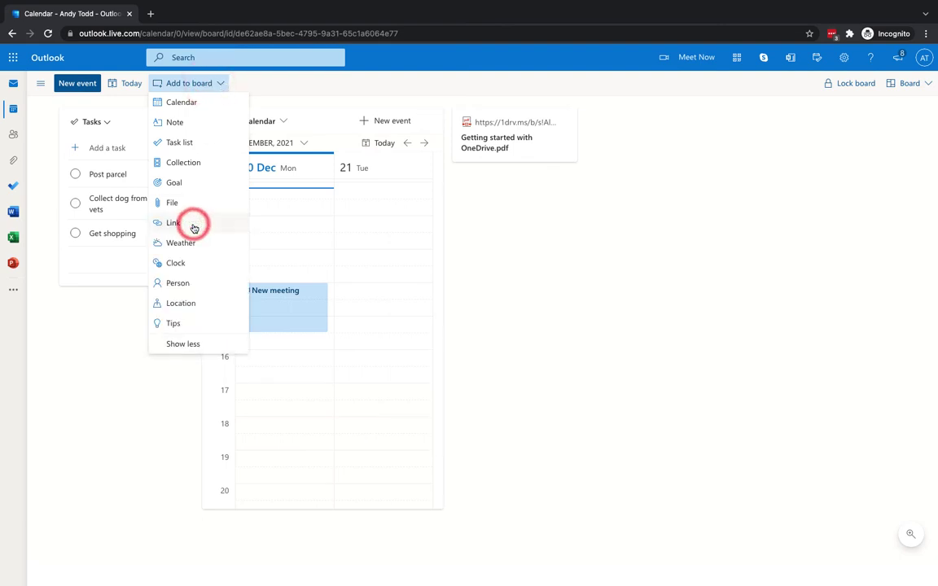
{"action": "left_click", "coordinate": [199, 264]}
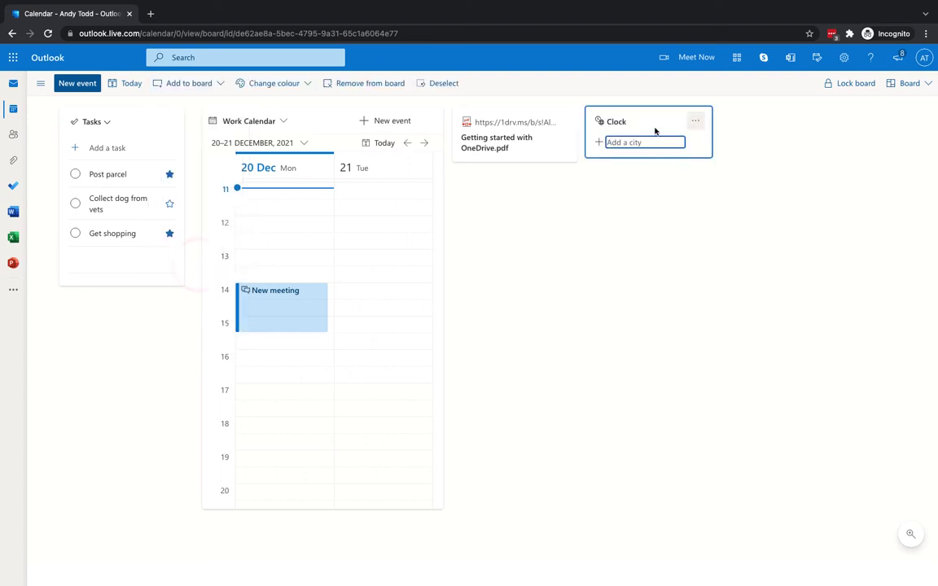
{"action": "type", "text": "Edi"}
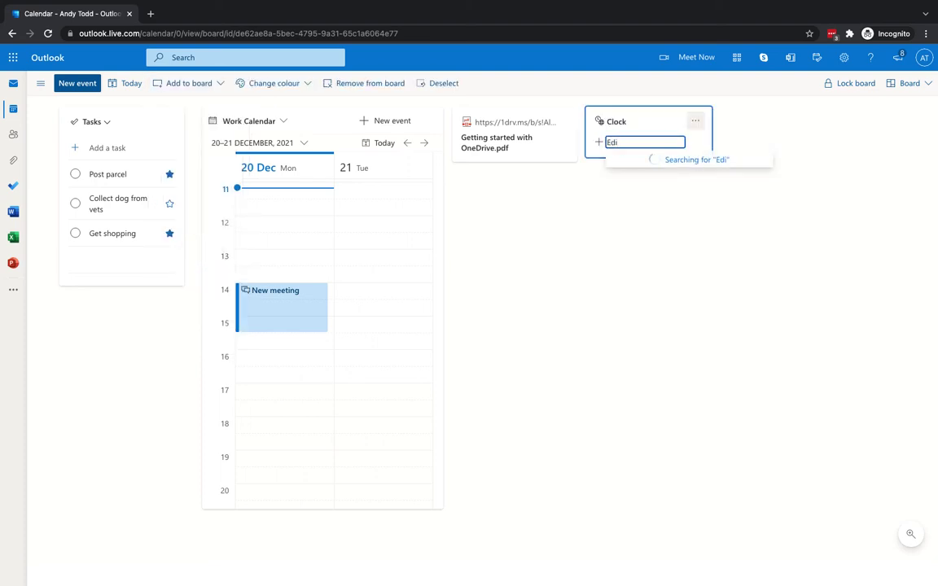
{"action": "left_click", "coordinate": [643, 159]}
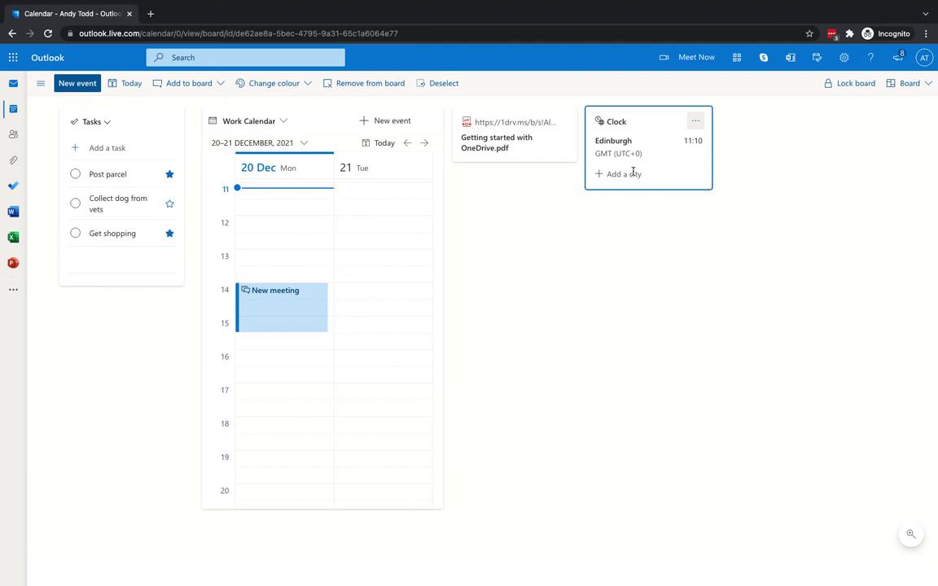
Add Amsterdam and New York, New York to the Clock tile and move the tile to the board's far right side
{"action": "type", "text": "Amster"}
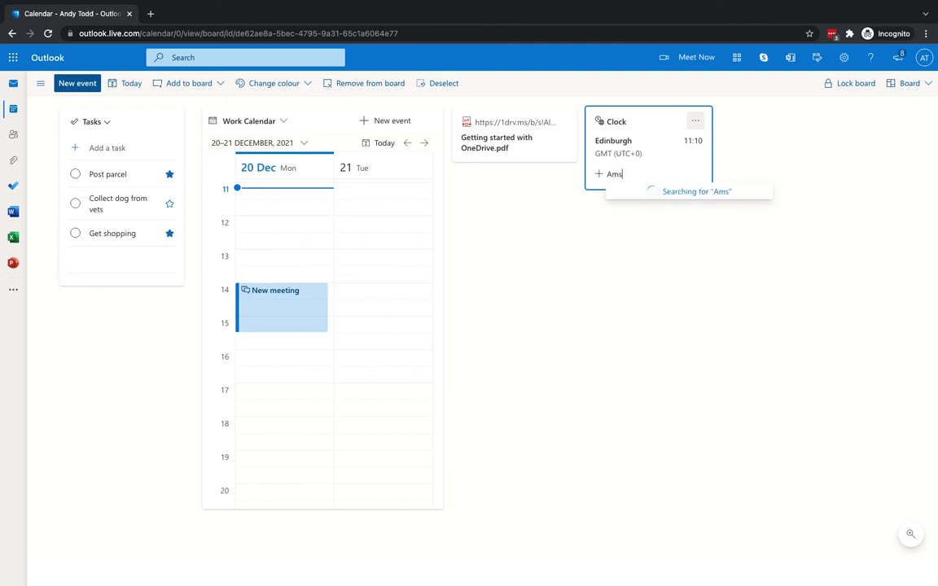
{"action": "left_click", "coordinate": [647, 196]}
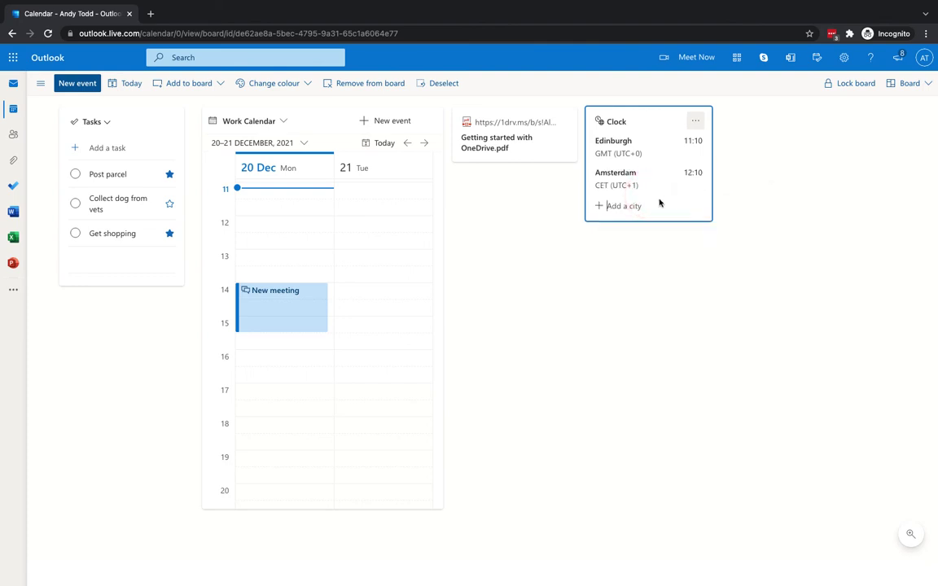
{"action": "type", "text": "New yro"}
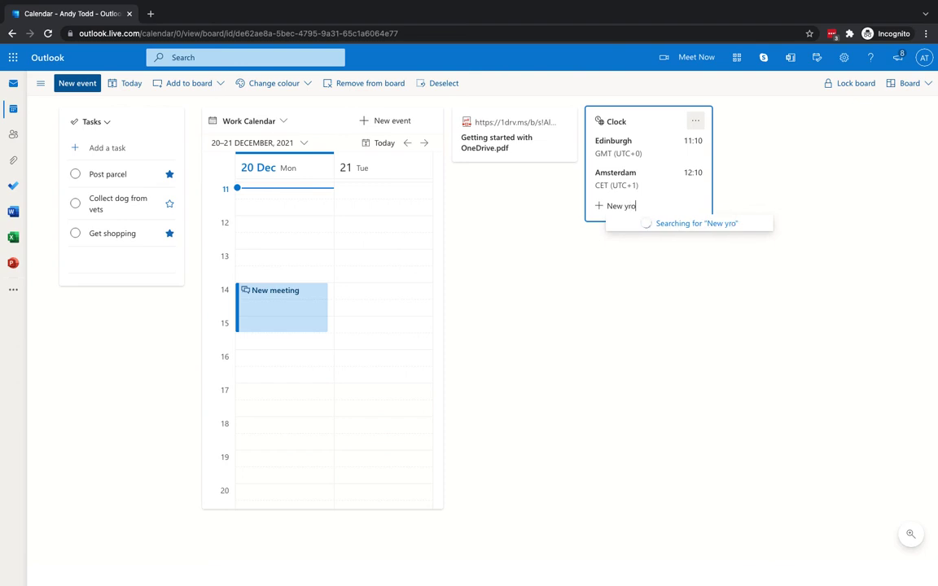
{"action": "key", "text": "BackSpace"}
{"action": "key", "text": "BackSpace"}
{"action": "type", "text": "ork"}
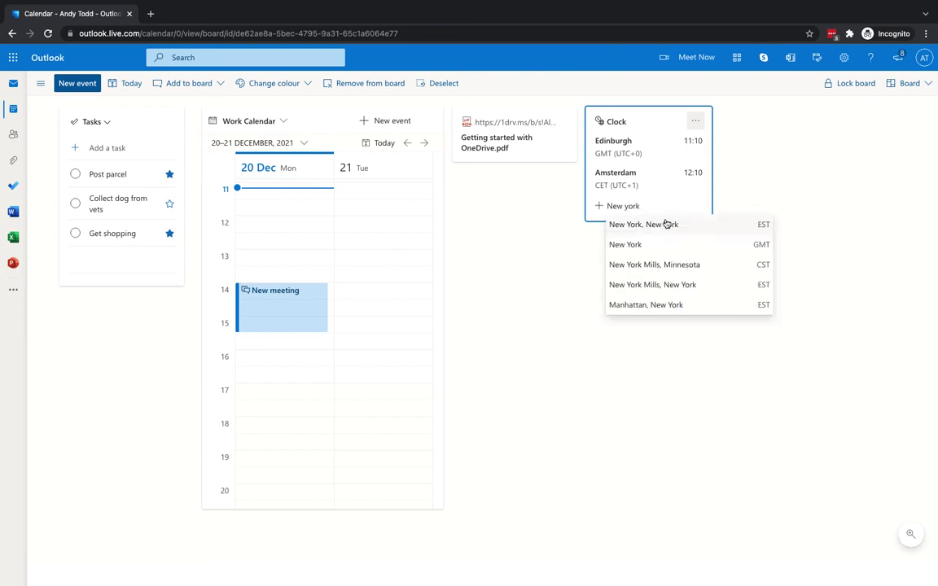
{"action": "left_click", "coordinate": [666, 223]}
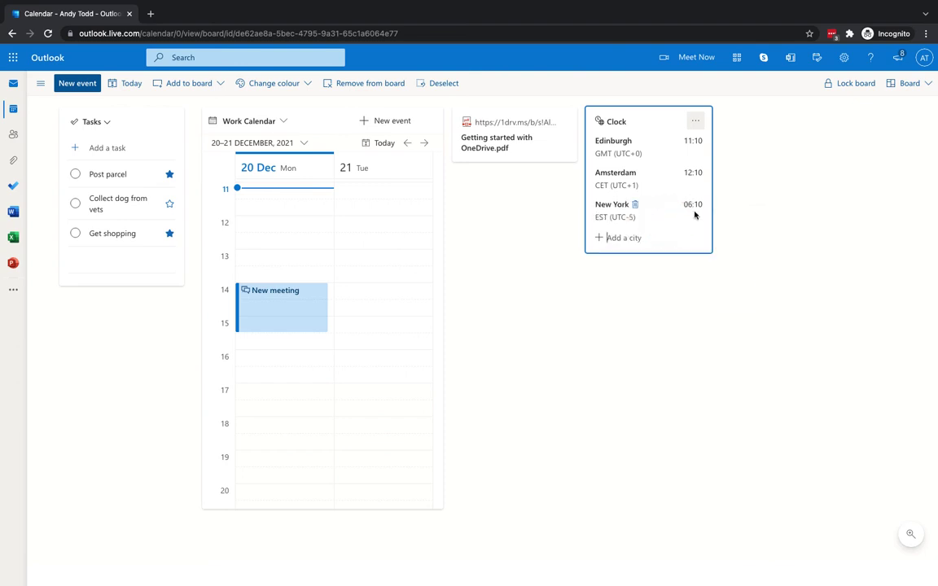
{"action": "left_click_drag", "start_coordinate": [655, 115], "coordinate": [876, 115]}
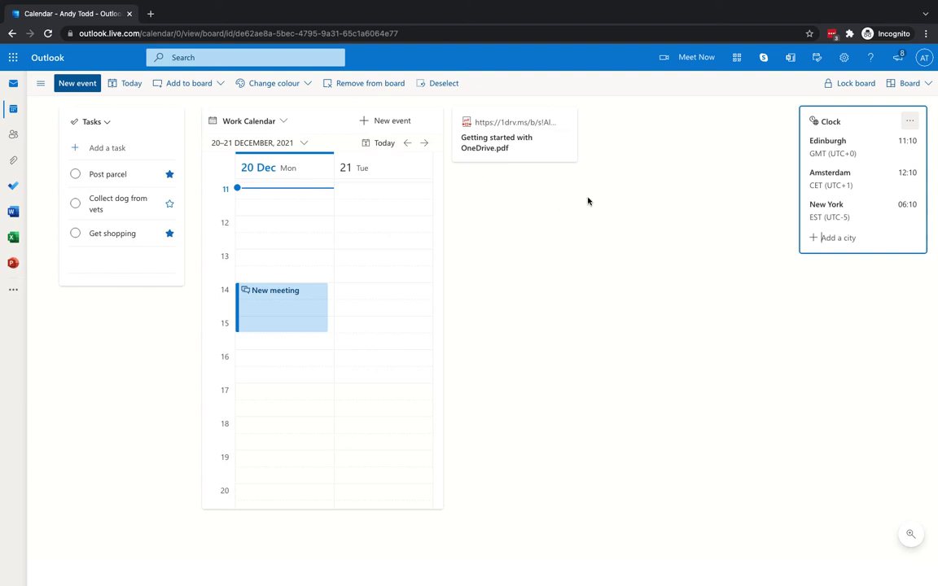
Lock the board and try to move the Work Calendar and OneDrive PDF tiles, closing the file if it opens
{"action": "mouse_move", "coordinate": [858, 152]}
{"action": "left_click", "coordinate": [851, 84]}
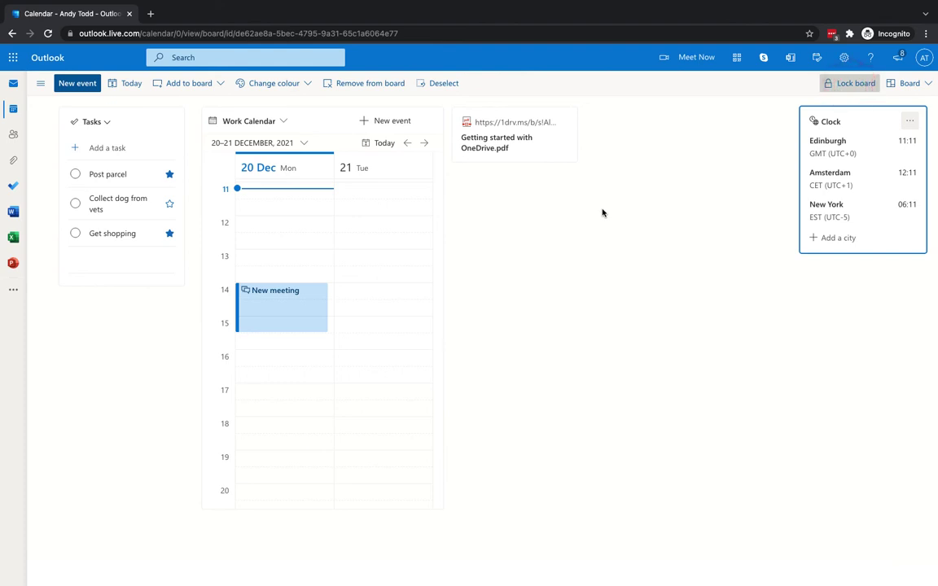
{"action": "left_click", "coordinate": [327, 120]}
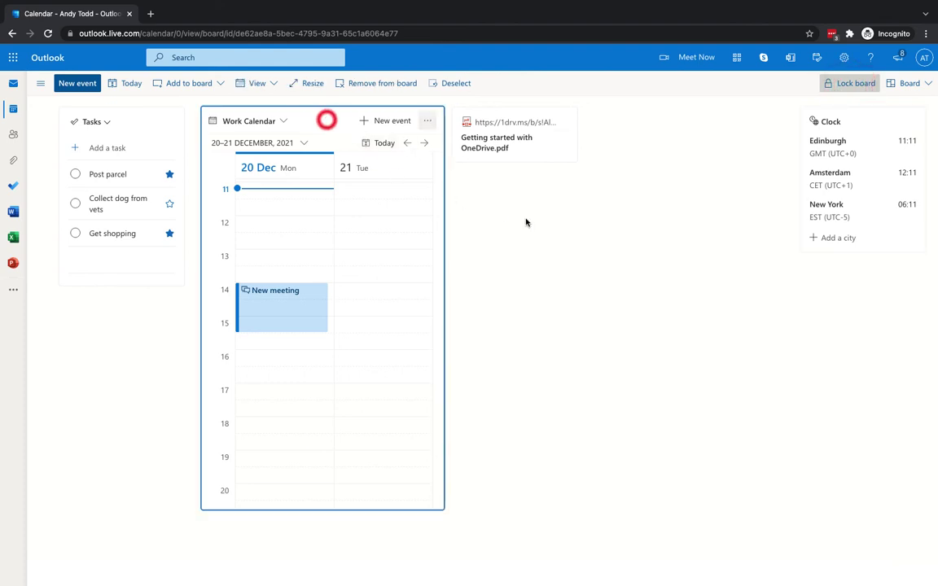
{"action": "left_click", "coordinate": [553, 137]}
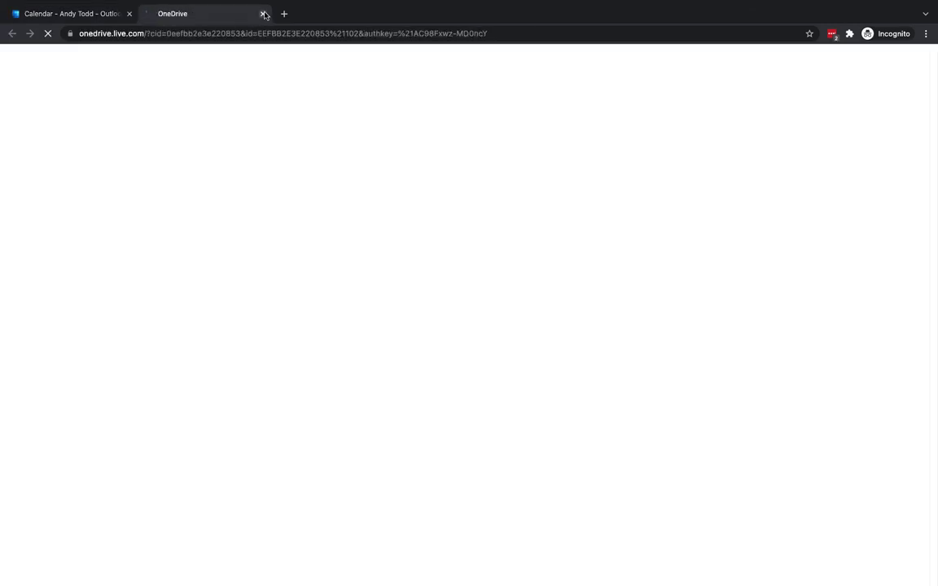
{"action": "left_click", "coordinate": [262, 13]}
{"action": "left_click", "coordinate": [478, 112]}
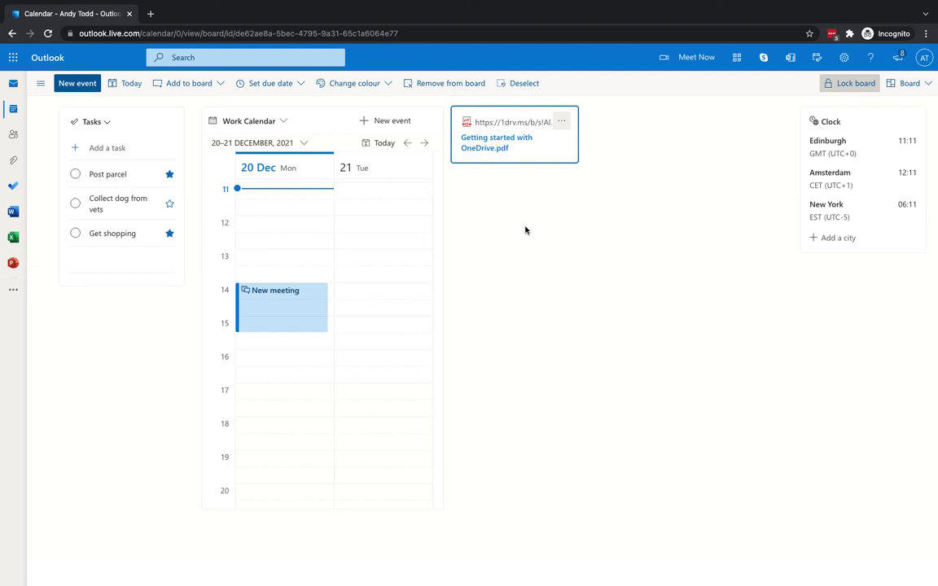
Unlock the board, move the Clock tile beside the PDF tile, and lock the board again
{"action": "left_click", "coordinate": [837, 83]}
{"action": "left_click_drag", "start_coordinate": [866, 114], "coordinate": [665, 112]}
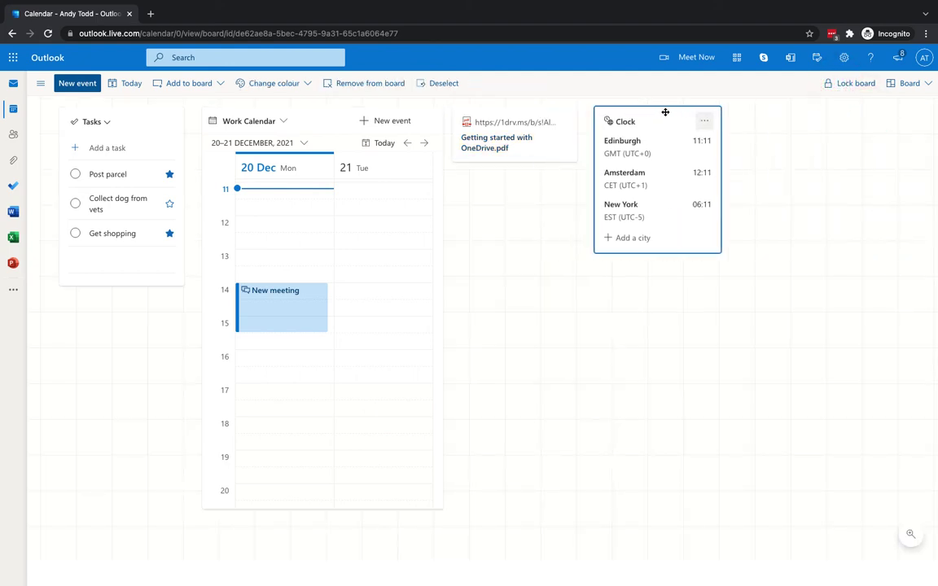
{"action": "left_click", "coordinate": [838, 85]}
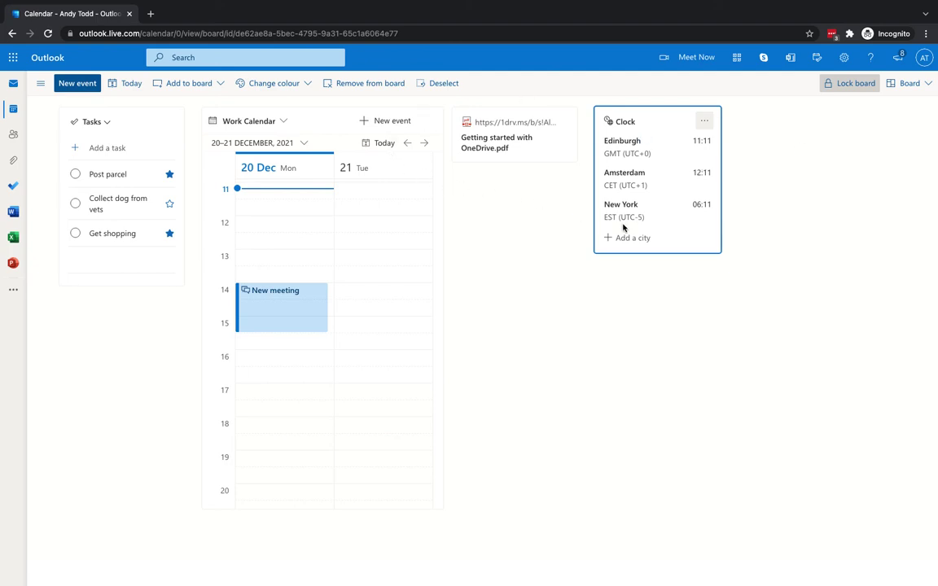
Create a new calendar board named "Personal"
{"action": "left_click", "coordinate": [923, 83]}
{"action": "mouse_move", "coordinate": [926, 188]}
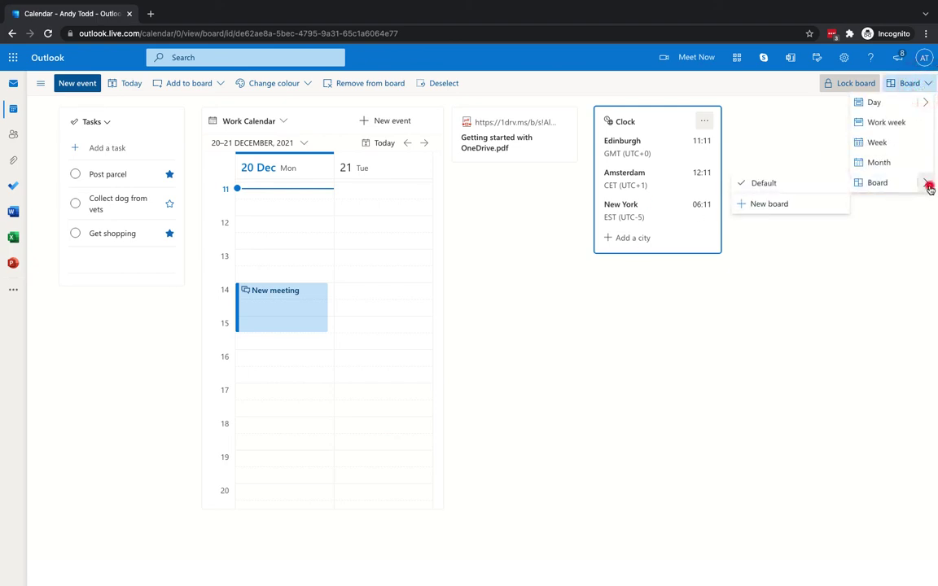
{"action": "left_click", "coordinate": [765, 205]}
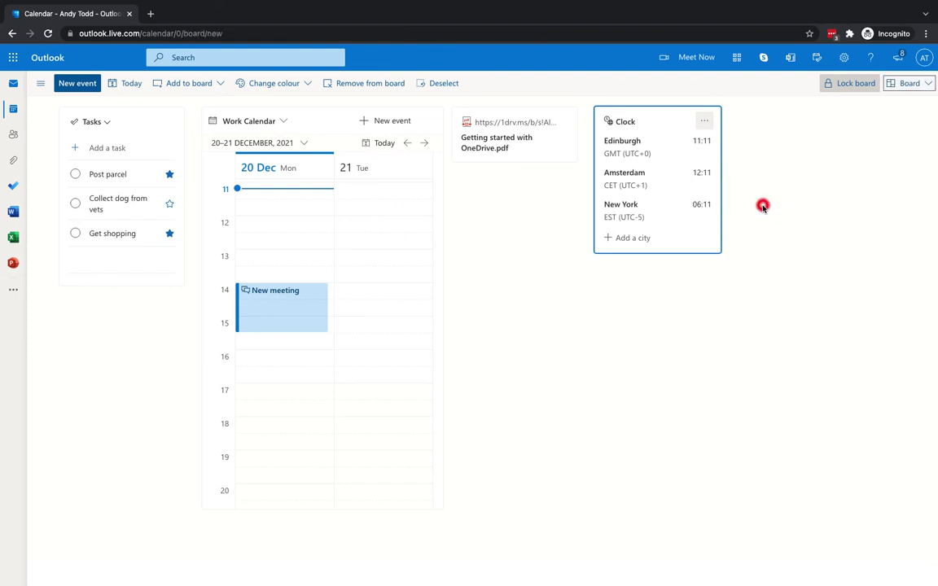
{"action": "left_click", "coordinate": [405, 317]}
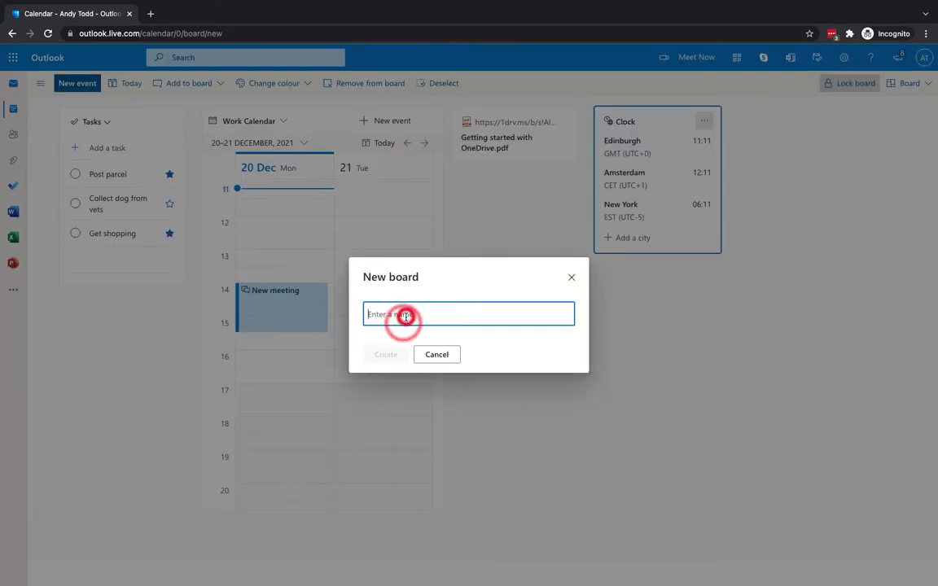
{"action": "type", "text": "Personal"}
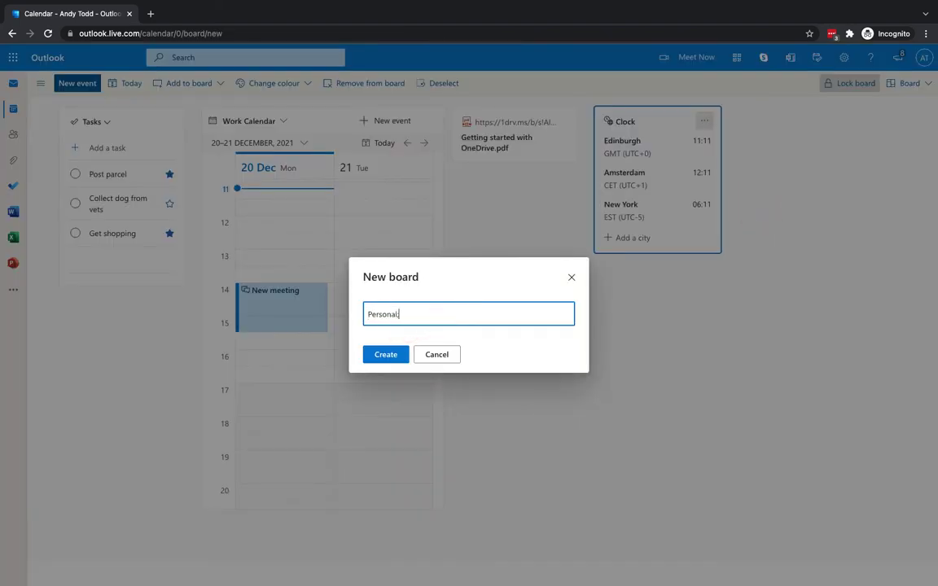
{"action": "left_click", "coordinate": [387, 356]}
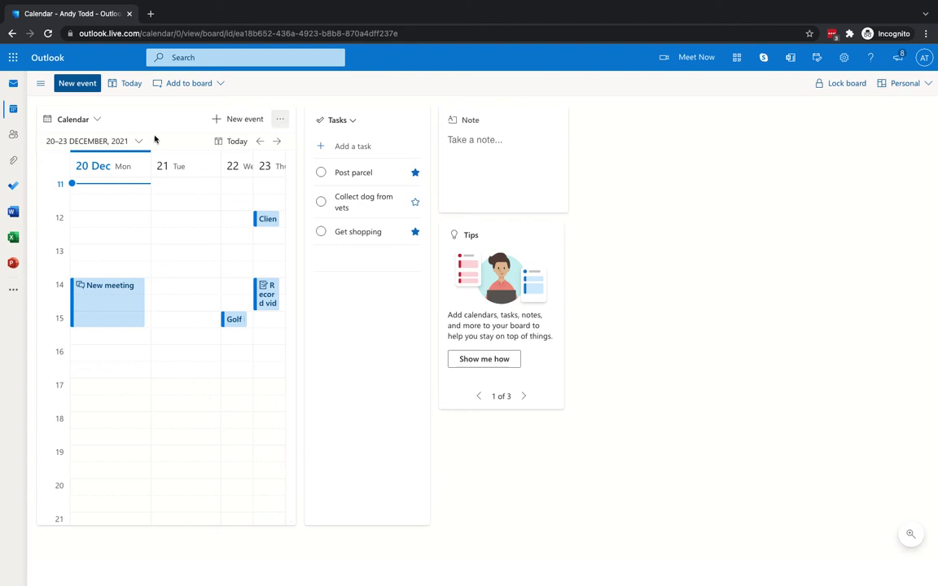
Set the Personal board's calendar tile to show only the United Kingdom holidays calendar
{"action": "left_click", "coordinate": [95, 120]}
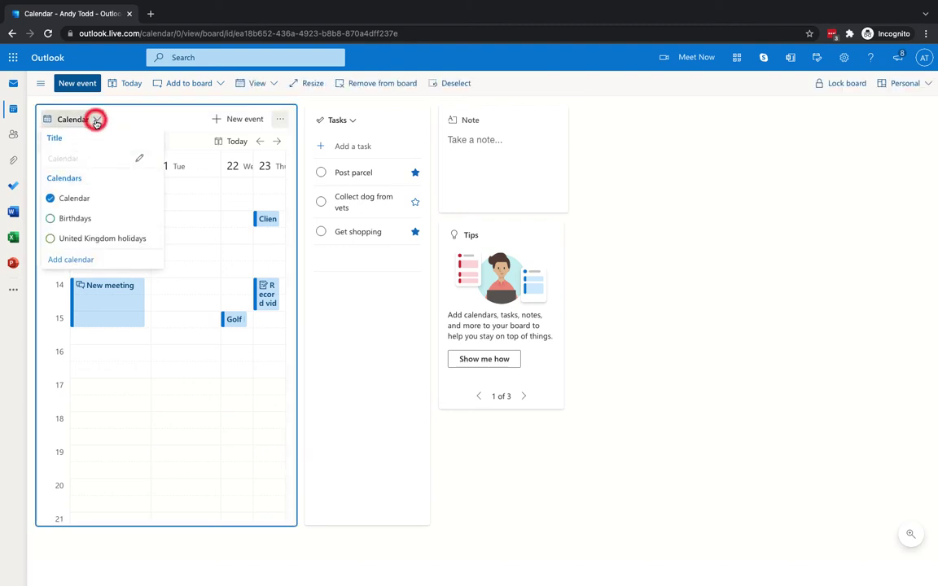
{"action": "left_click", "coordinate": [64, 238]}
{"action": "left_click", "coordinate": [51, 199]}
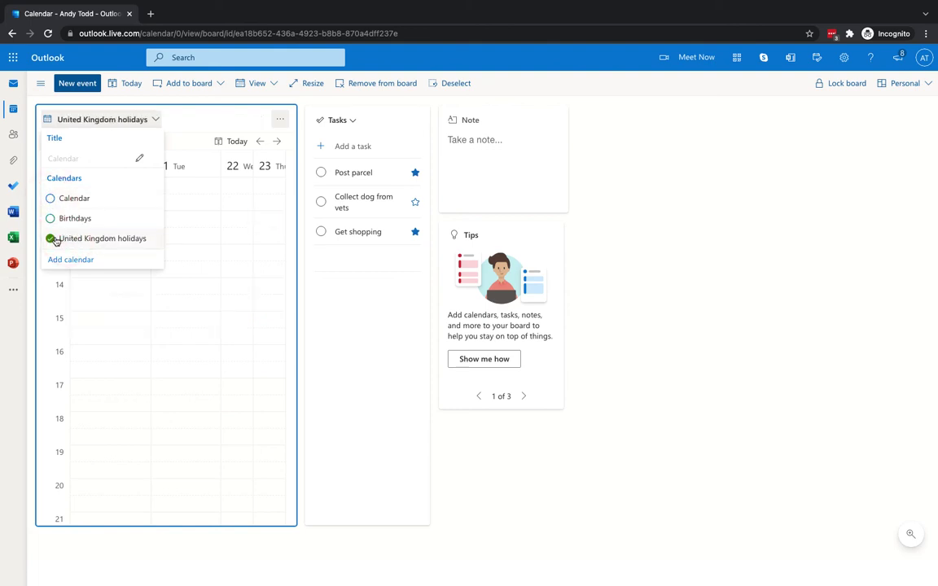
{"action": "left_click", "coordinate": [241, 119]}
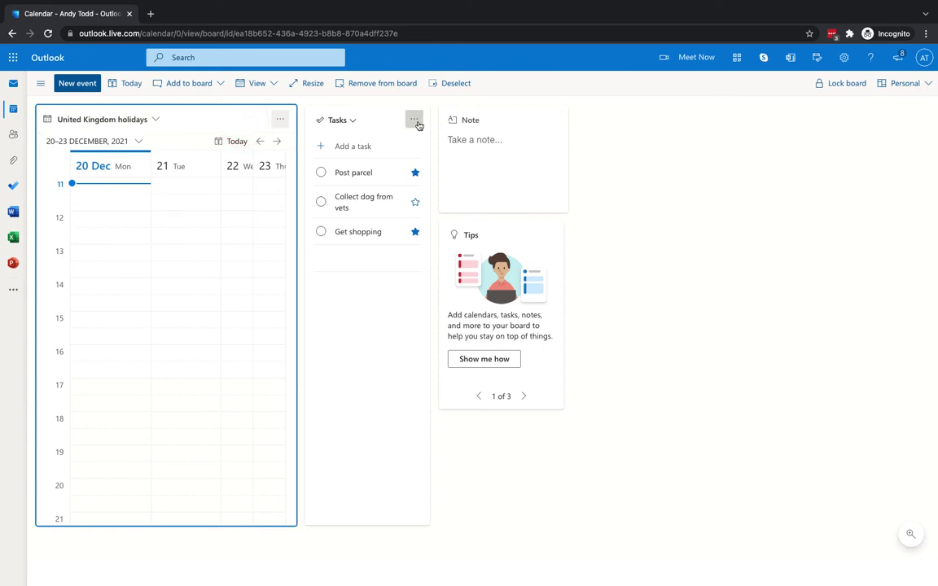
Remove the Tasks, Note and Tips tiles from the Personal board
{"action": "left_click", "coordinate": [415, 120]}
{"action": "left_click", "coordinate": [431, 158]}
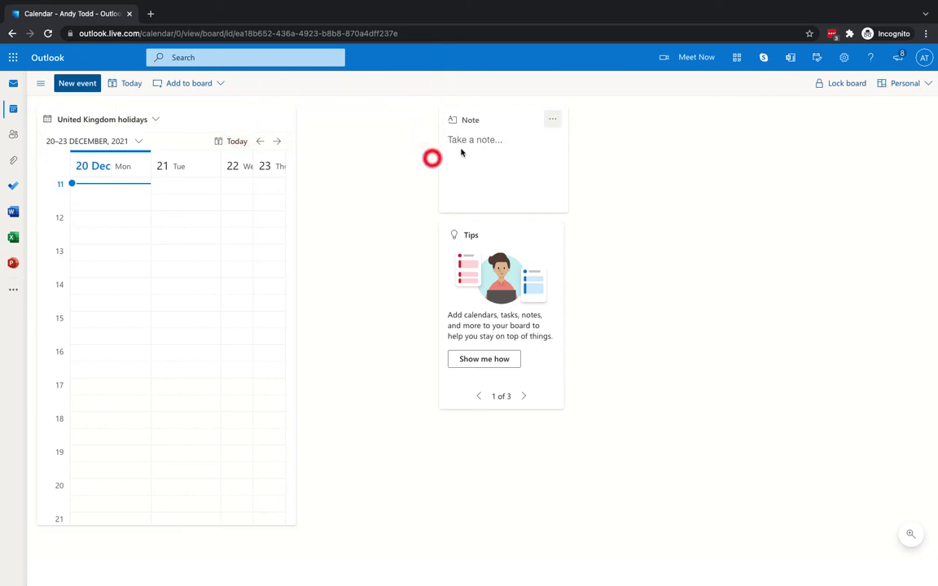
{"action": "left_click", "coordinate": [551, 121]}
{"action": "left_click", "coordinate": [564, 199]}
{"action": "left_click", "coordinate": [552, 234]}
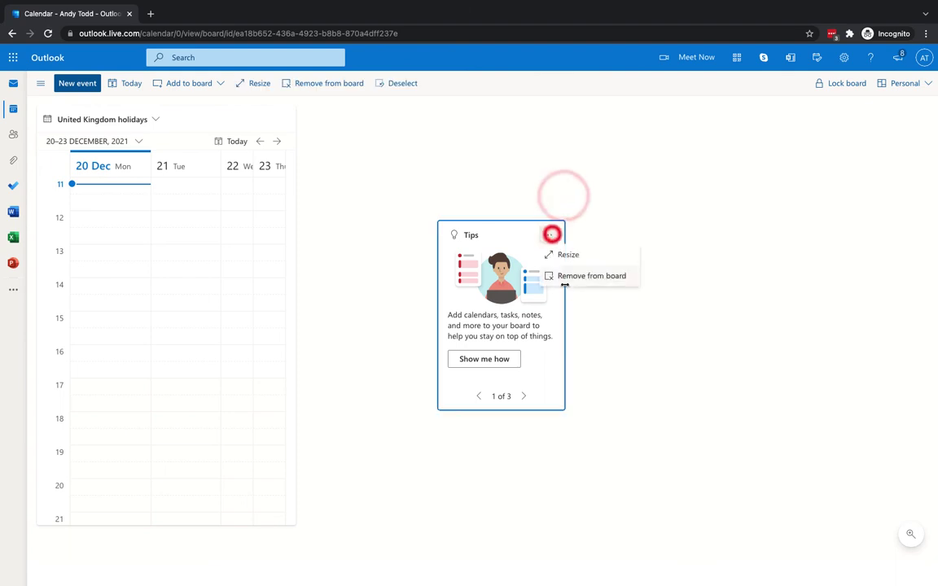
{"action": "left_click", "coordinate": [570, 277]}
Add a goal named "Lose 10lbs" to the Personal board with a due date of 31 January 2022
{"action": "left_click", "coordinate": [193, 82]}
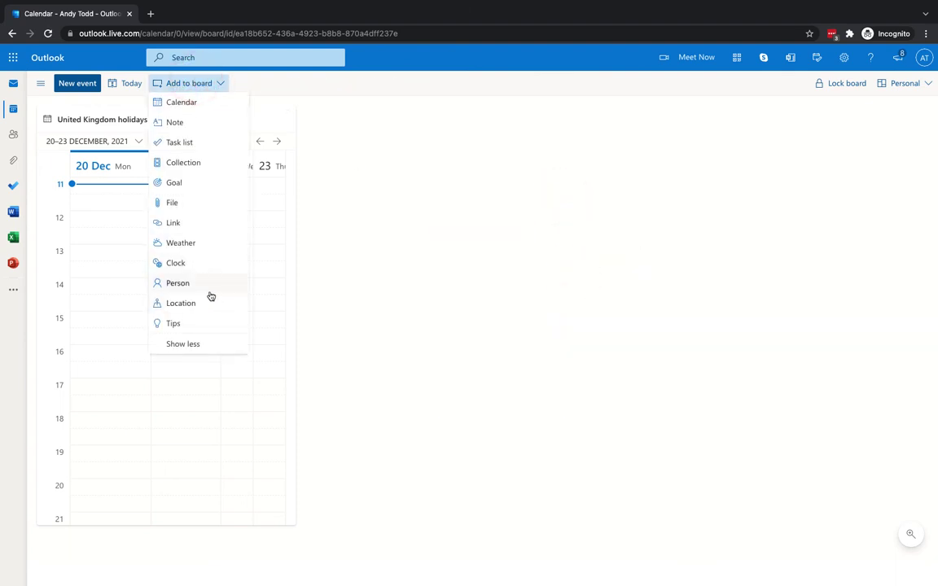
{"action": "left_click", "coordinate": [199, 182]}
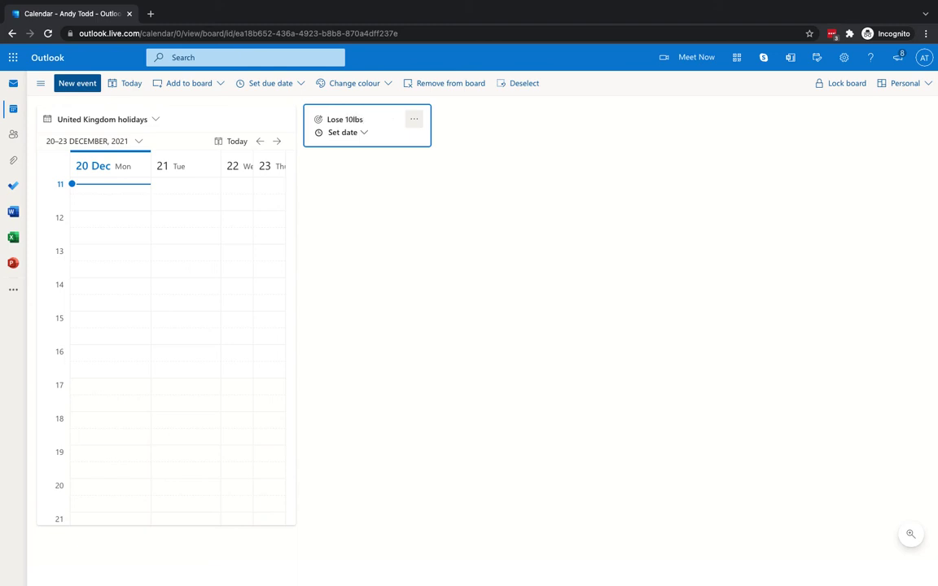
{"action": "left_click", "coordinate": [365, 133]}
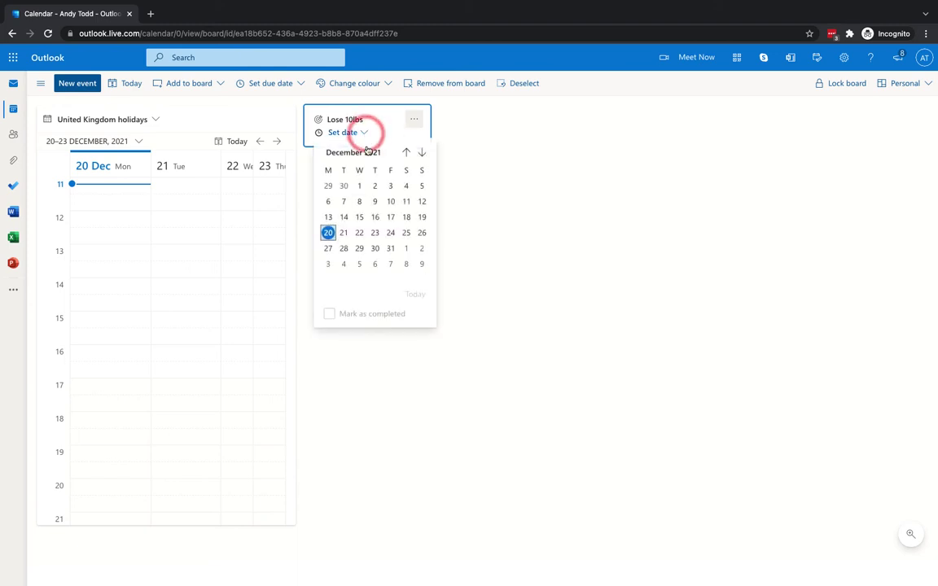
{"action": "left_click", "coordinate": [424, 153]}
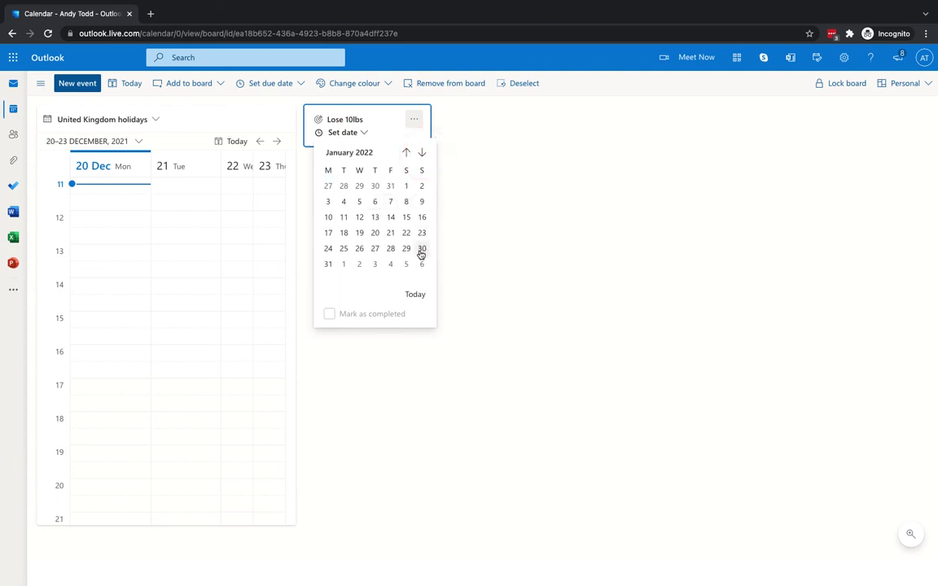
{"action": "left_click", "coordinate": [328, 265]}
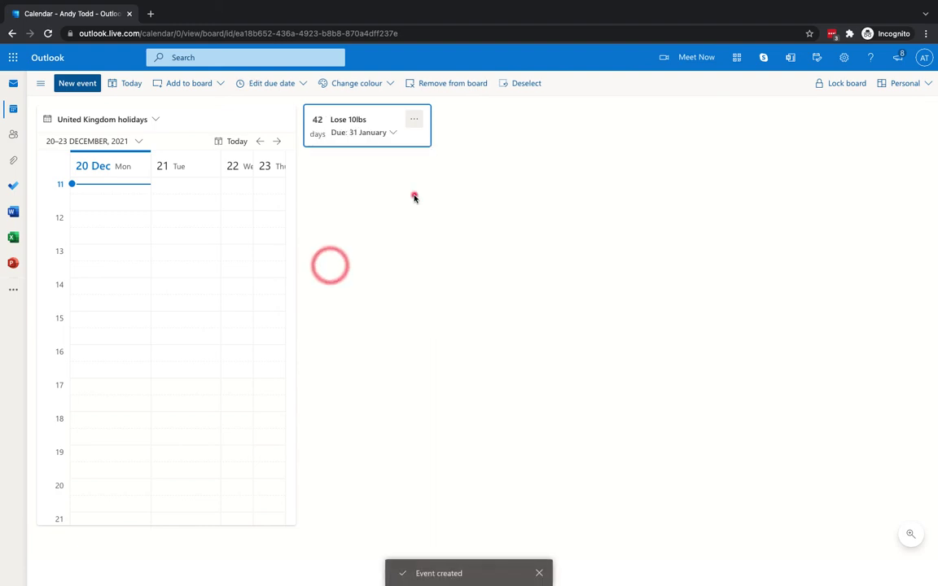
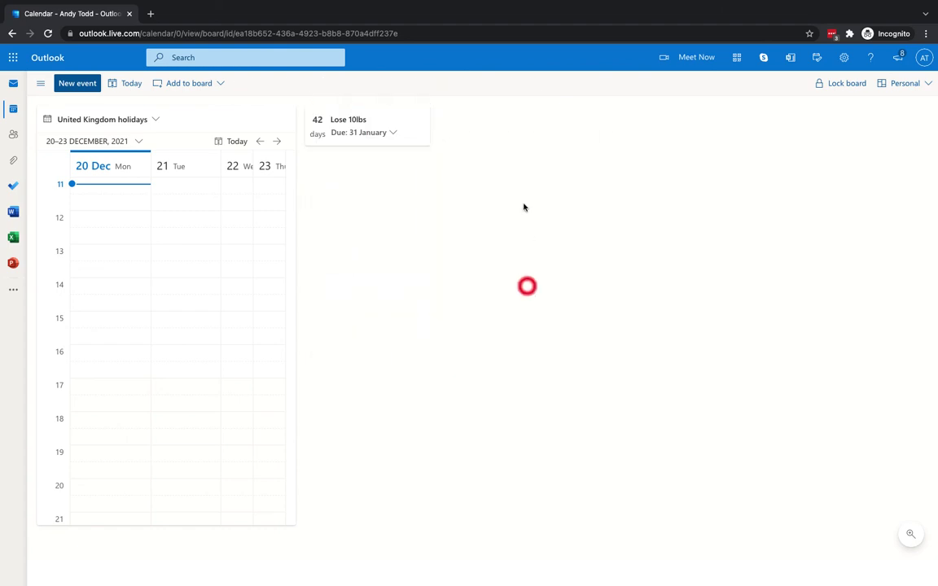
Add a note to the Personal board reading "Weight on Dec 20th -"
{"action": "left_click", "coordinate": [211, 84]}
{"action": "left_click", "coordinate": [199, 121]}
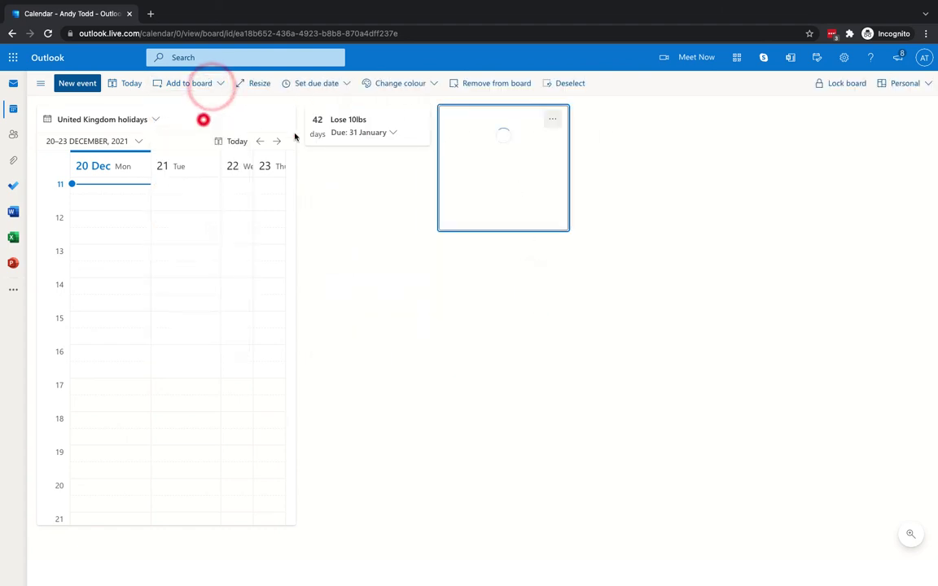
{"action": "left_click", "coordinate": [463, 140]}
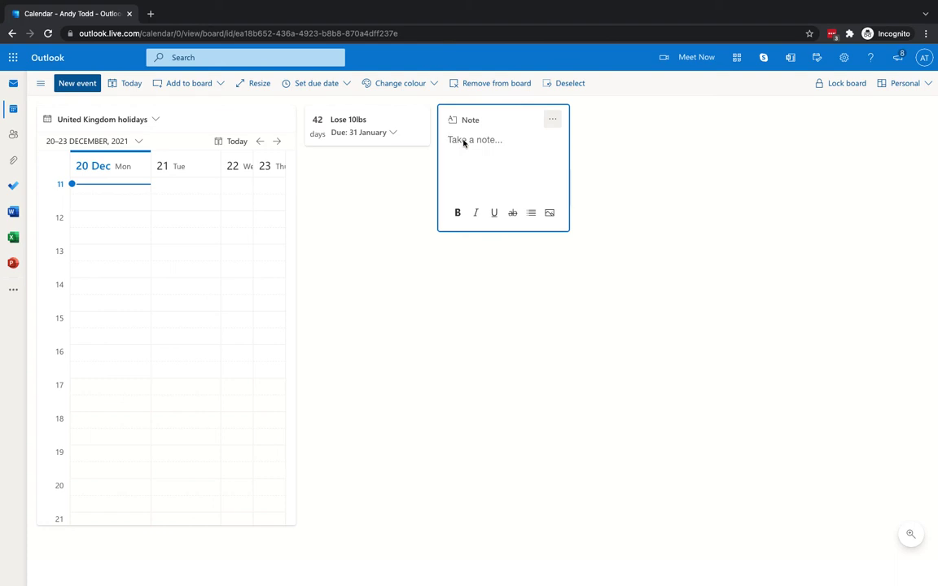
{"action": "type", "text": "Weight on Dec 20th -"}
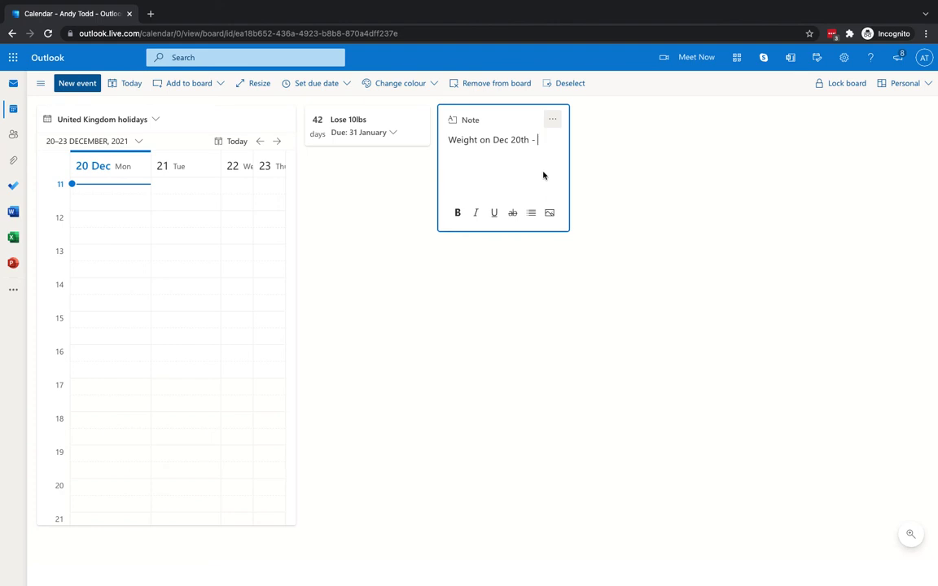
Add a task list tile to the Personal board
{"action": "left_click", "coordinate": [76, 86]}
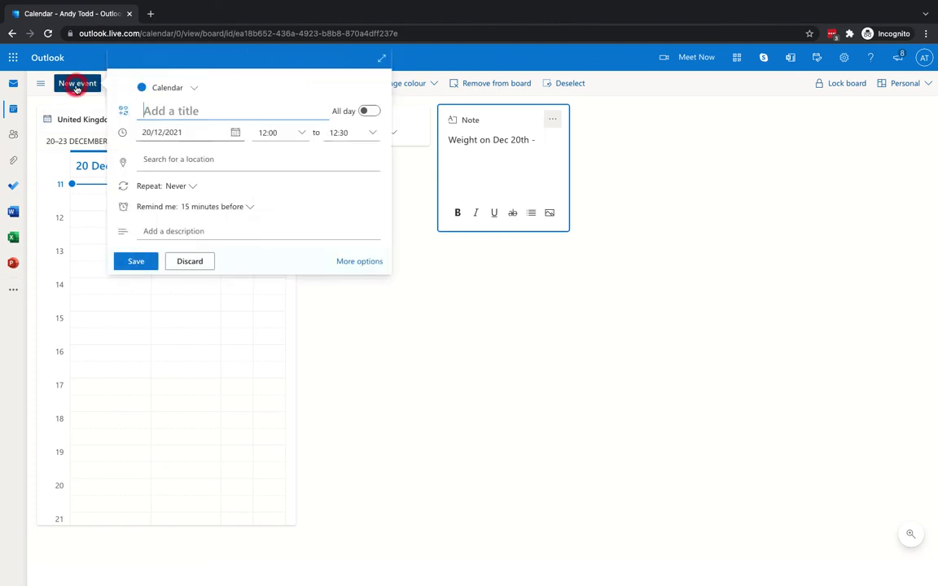
{"action": "left_click", "coordinate": [419, 293]}
{"action": "left_click", "coordinate": [187, 83]}
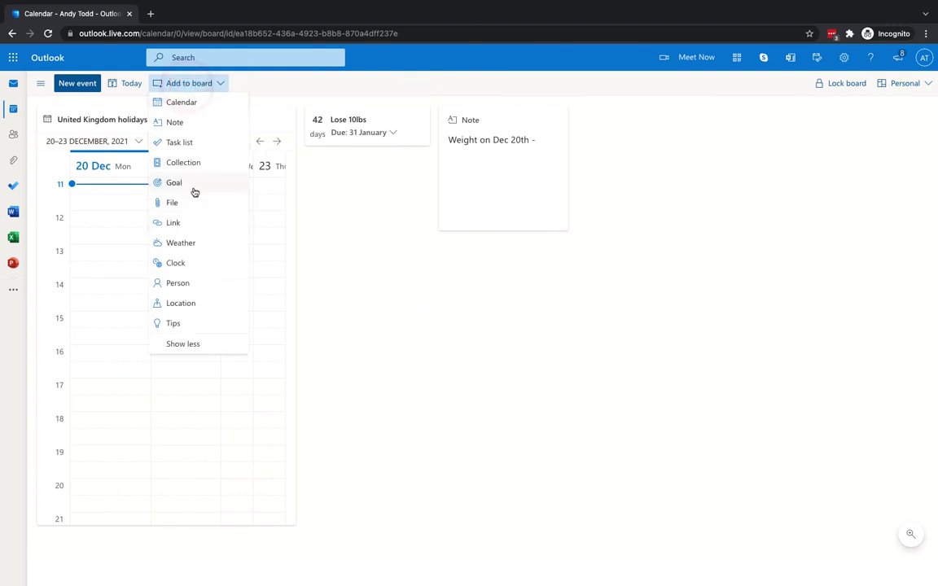
{"action": "left_click", "coordinate": [194, 143]}
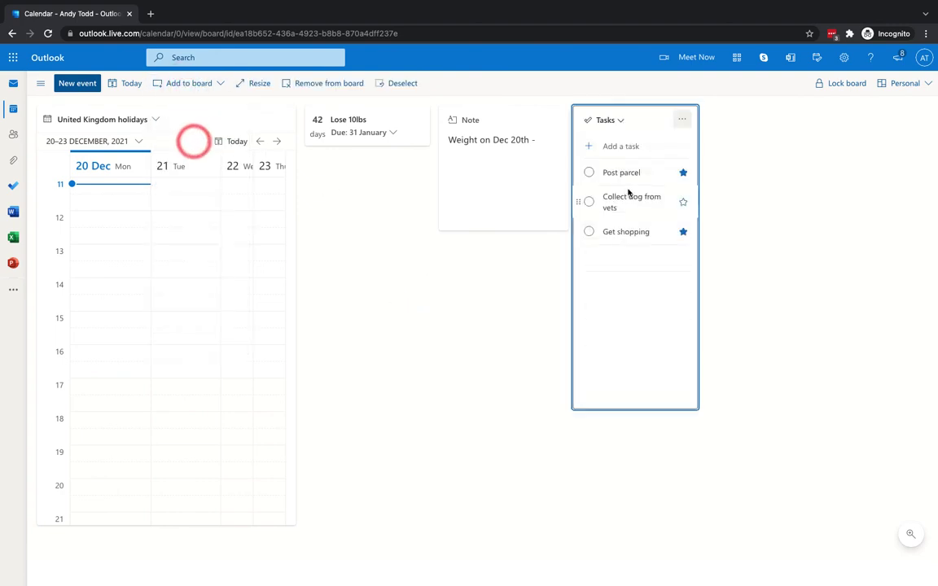
Add a new task called "Weigh myself" to the Tasks tile
{"action": "left_click", "coordinate": [629, 172]}
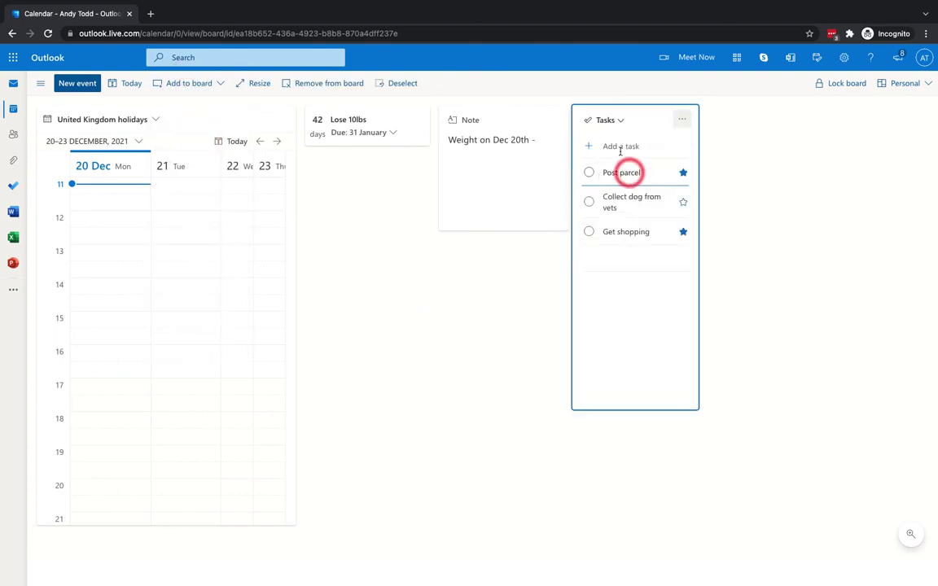
{"action": "left_click", "coordinate": [588, 147]}
{"action": "left_click", "coordinate": [611, 147]}
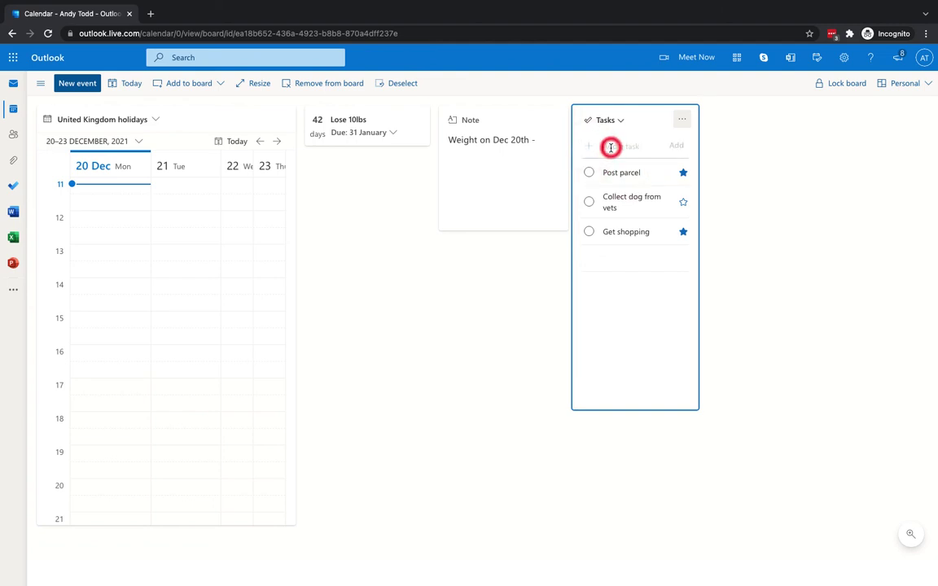
{"action": "type", "text": "Weigh myself"}
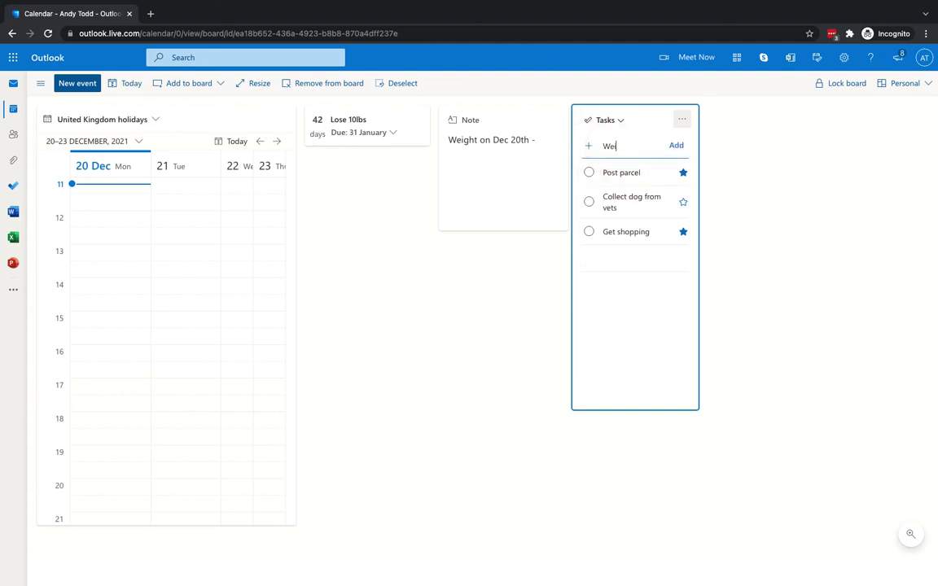
{"action": "left_click", "coordinate": [674, 146]}
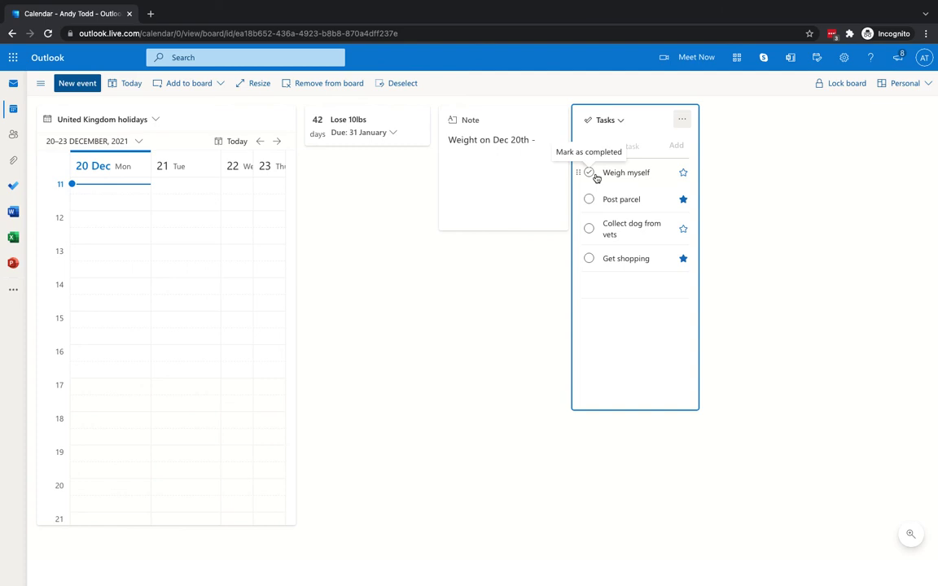
Rename the "Weigh myself" task as "Weigh myself - w/c 27th Dec"
{"action": "left_click", "coordinate": [627, 172]}
{"action": "type", "text": "-"}
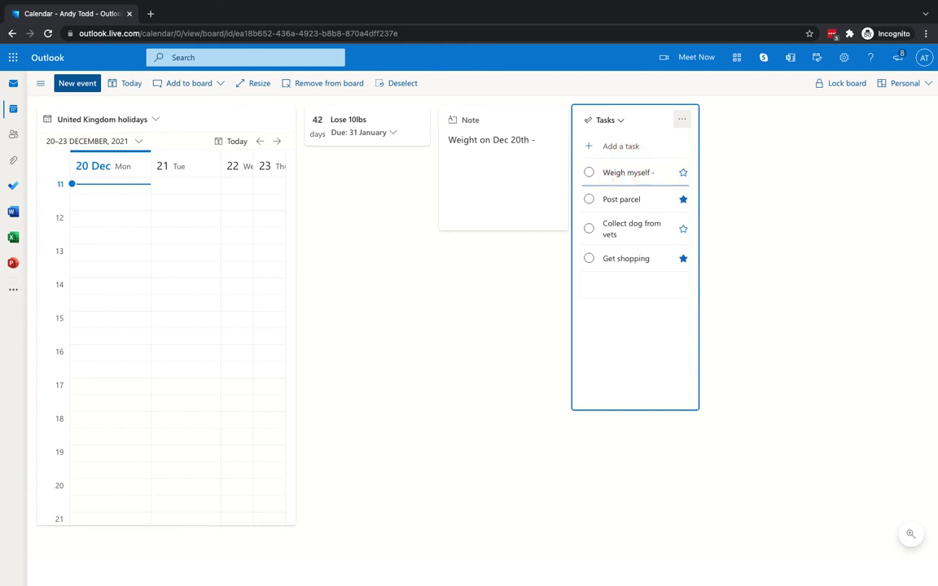
{"action": "type", "text": " w/c 2"}
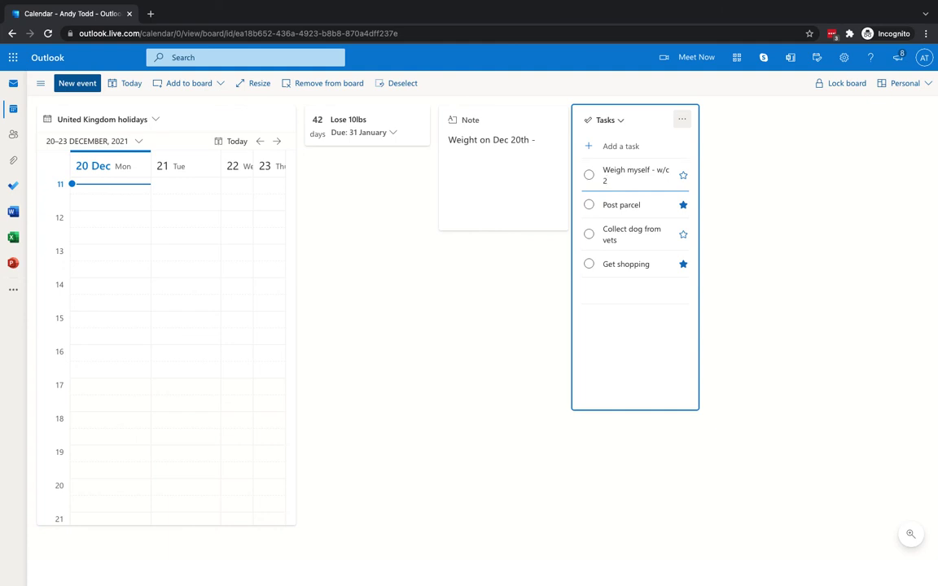
{"action": "type", "text": "7th Dec"}
{"action": "left_click", "coordinate": [648, 355]}
Add another task called "Weigh myself - w/c 3rd Jan" to the Tasks tile
{"action": "left_click", "coordinate": [607, 144]}
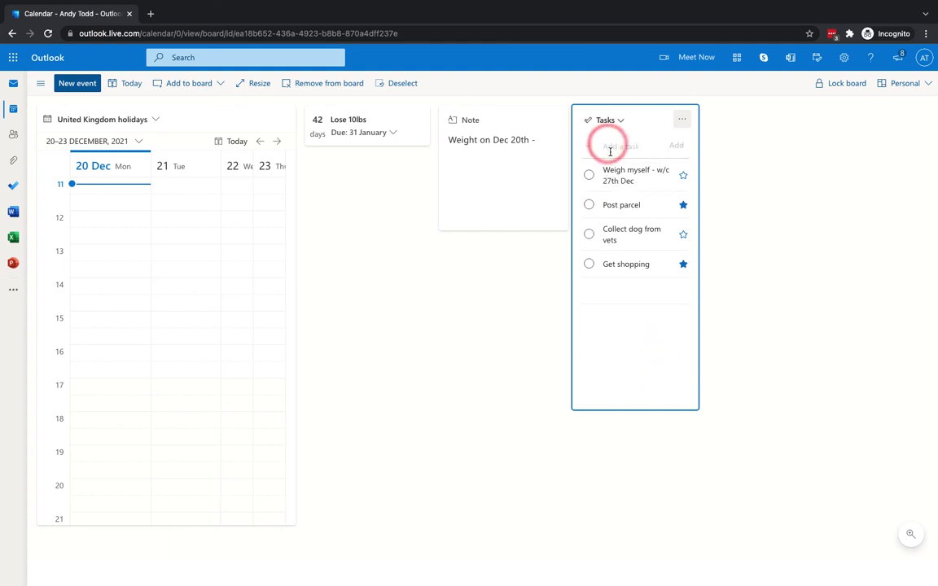
{"action": "type", "text": "Weigh my"}
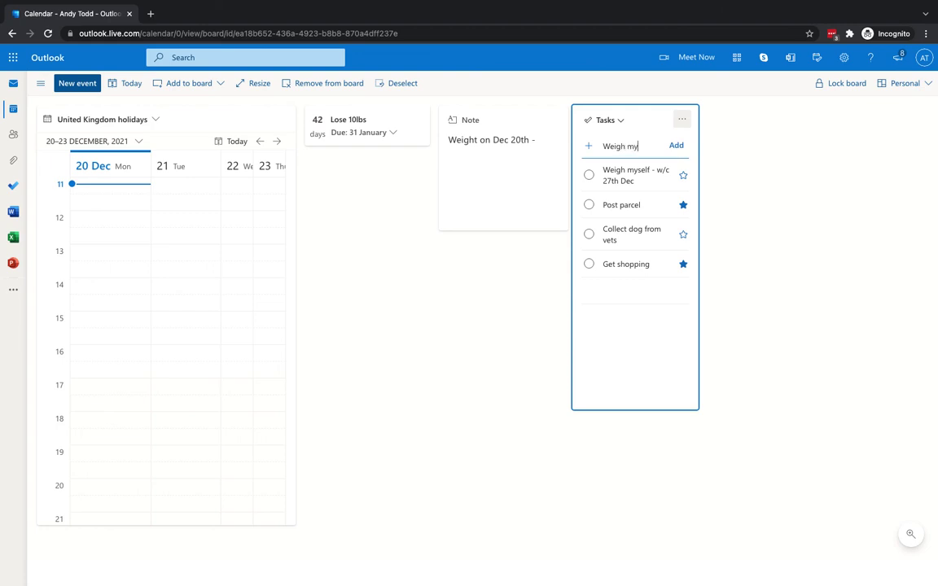
{"action": "type", "text": "self - w/c 3rd Jan"}
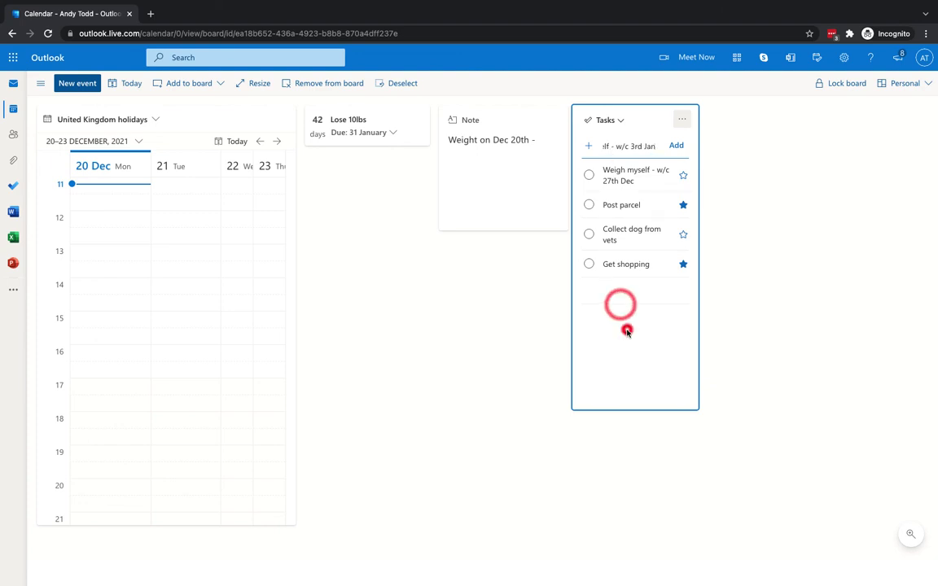
{"action": "left_click", "coordinate": [676, 146]}
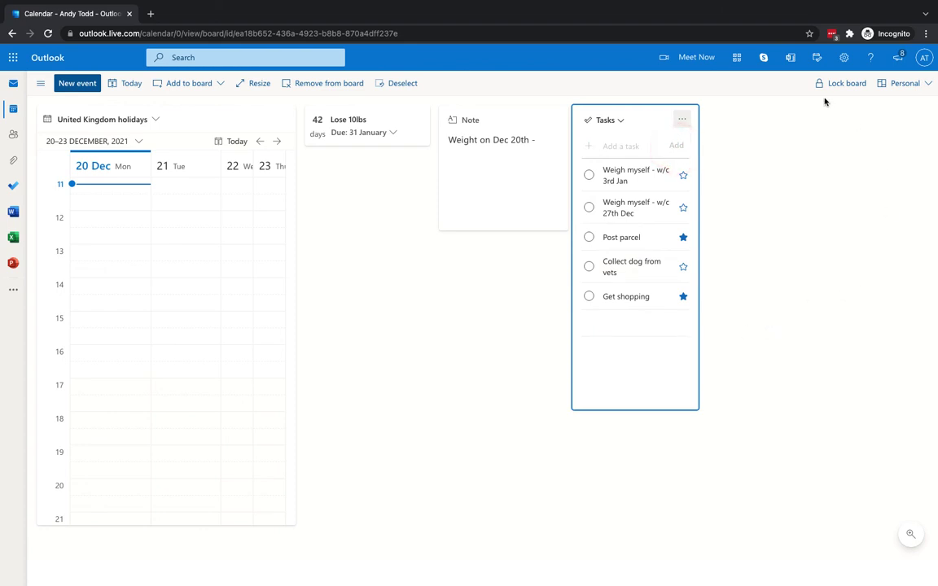
Lock the Personal board and switch to the Default board
{"action": "left_click", "coordinate": [855, 87]}
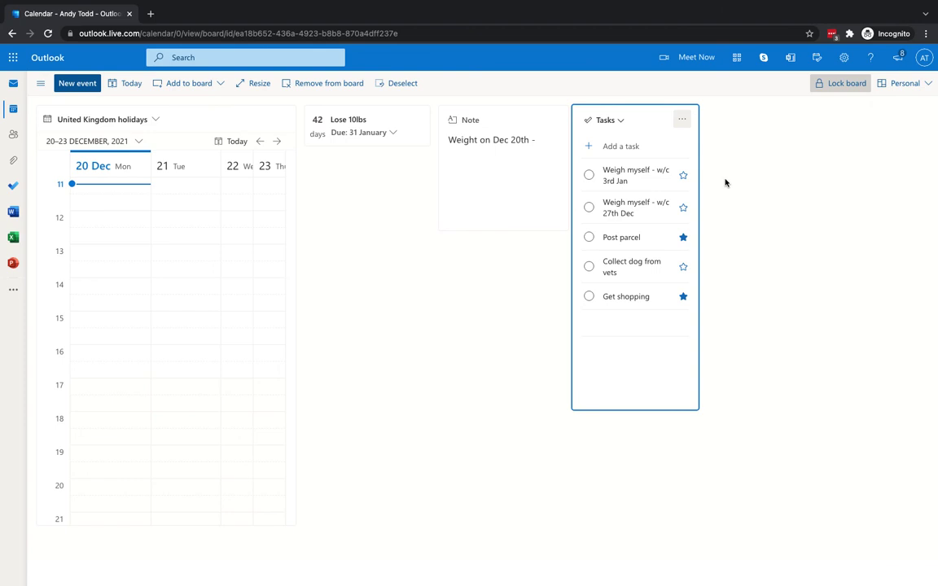
{"action": "left_click", "coordinate": [918, 85]}
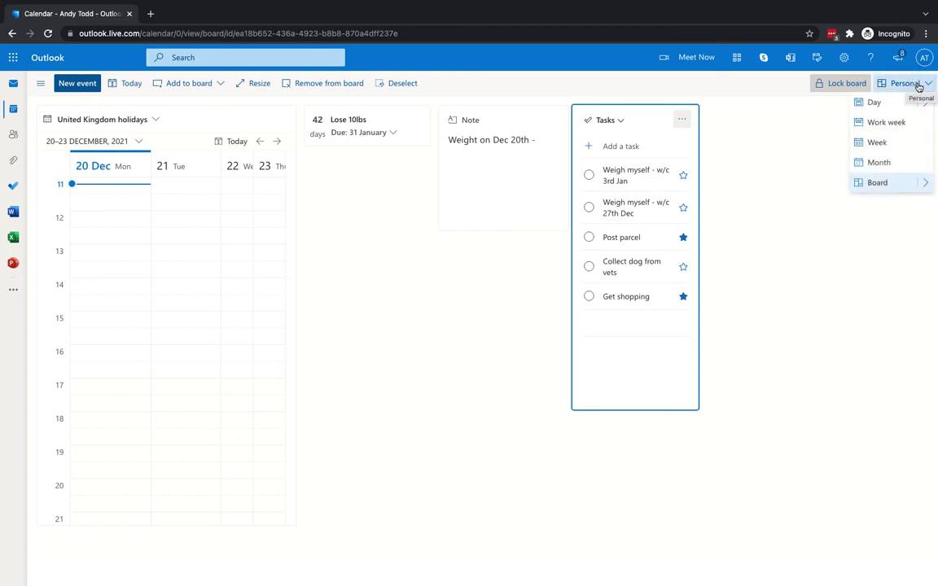
{"action": "mouse_move", "coordinate": [927, 182]}
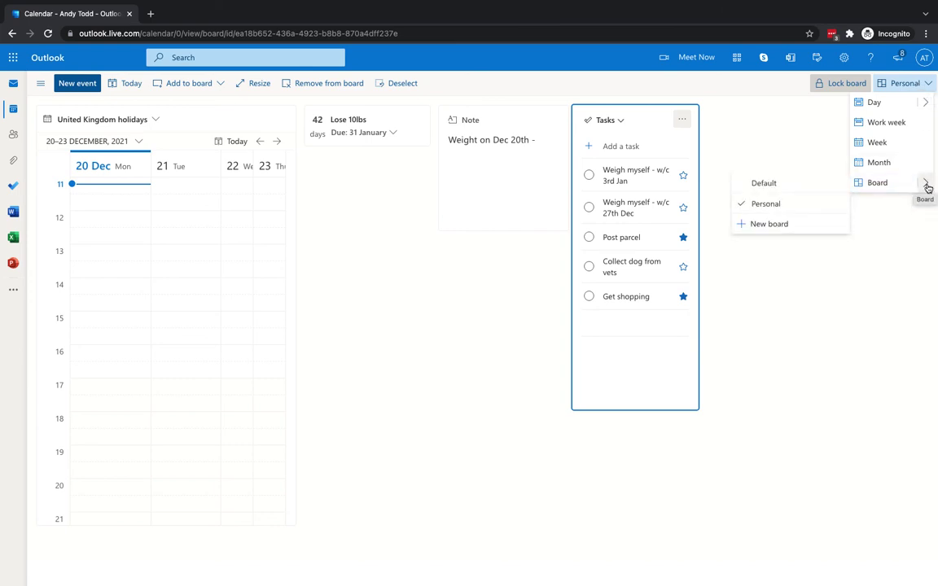
{"action": "left_click", "coordinate": [769, 185]}
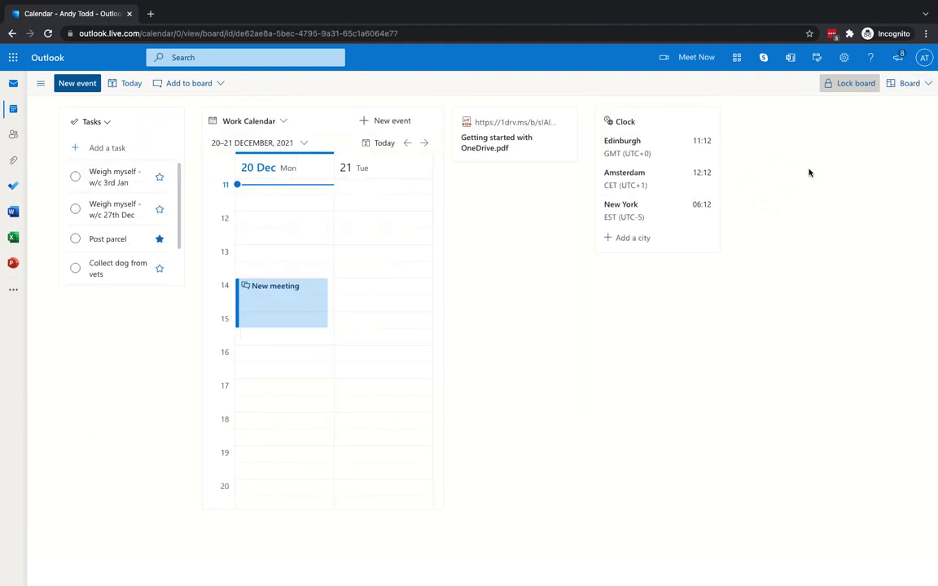
Show the month overview beside the board and use it to browse the Work Calendar through several December dates, ending on 15 December
{"action": "left_click", "coordinate": [40, 83]}
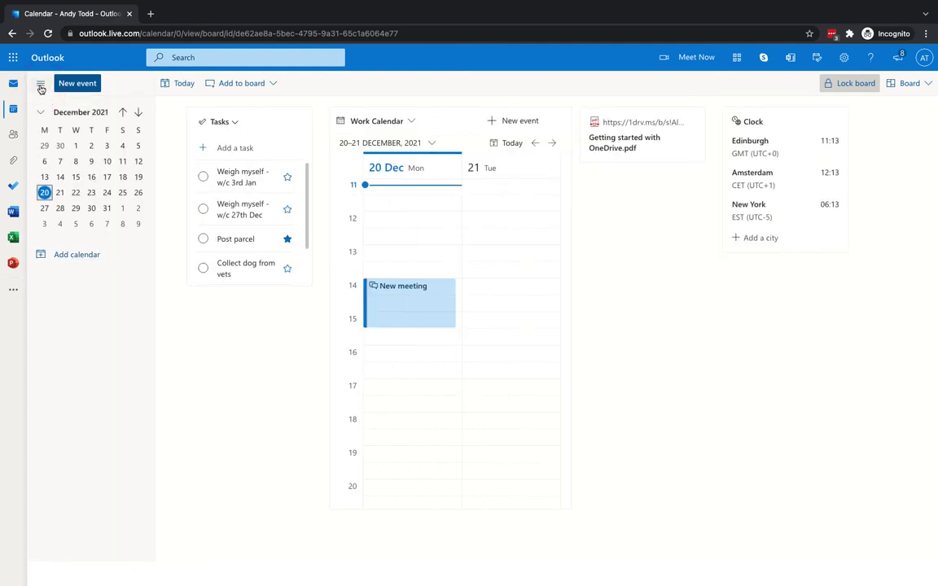
{"action": "left_click", "coordinate": [75, 192]}
{"action": "left_click", "coordinate": [59, 192]}
{"action": "left_click", "coordinate": [75, 207]}
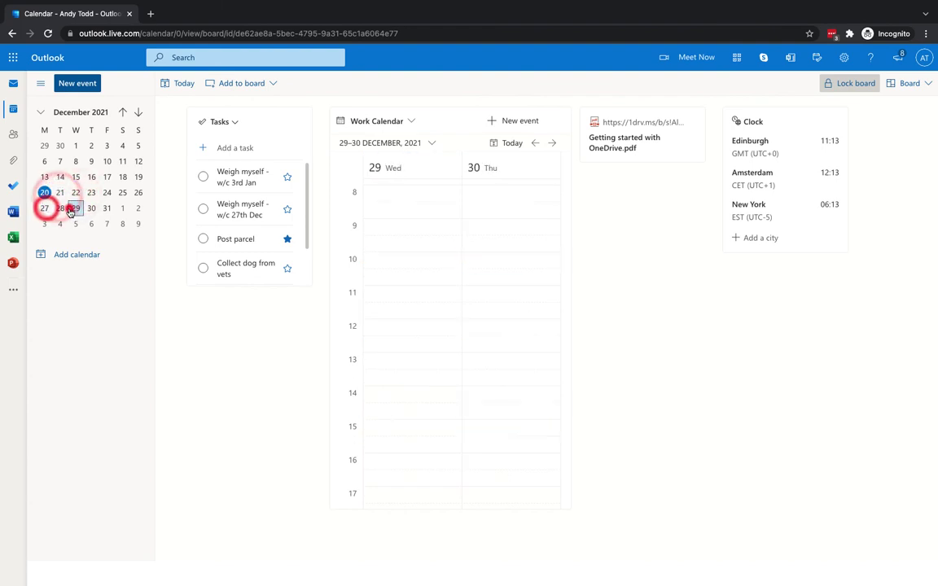
{"action": "left_click", "coordinate": [92, 208]}
{"action": "left_click", "coordinate": [91, 192]}
{"action": "left_click", "coordinate": [75, 177]}
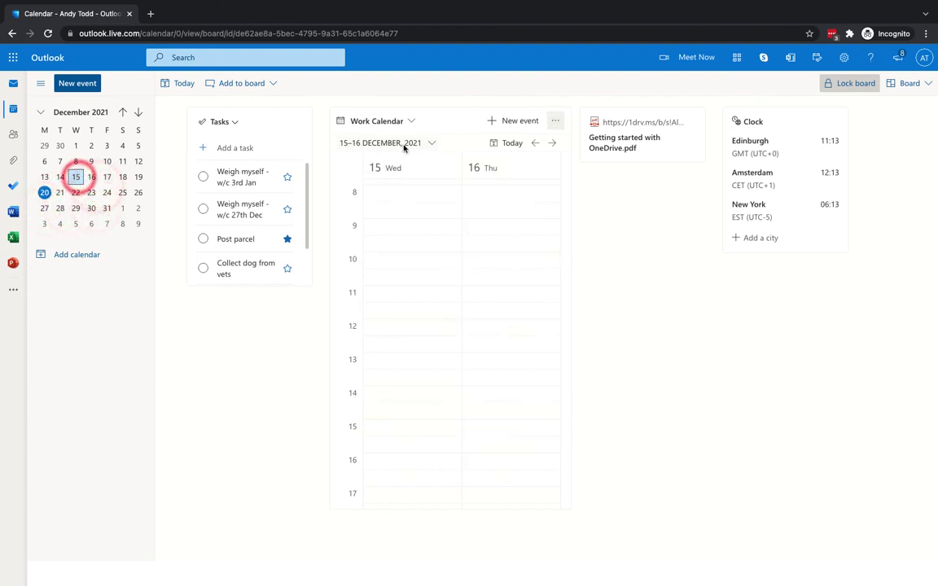